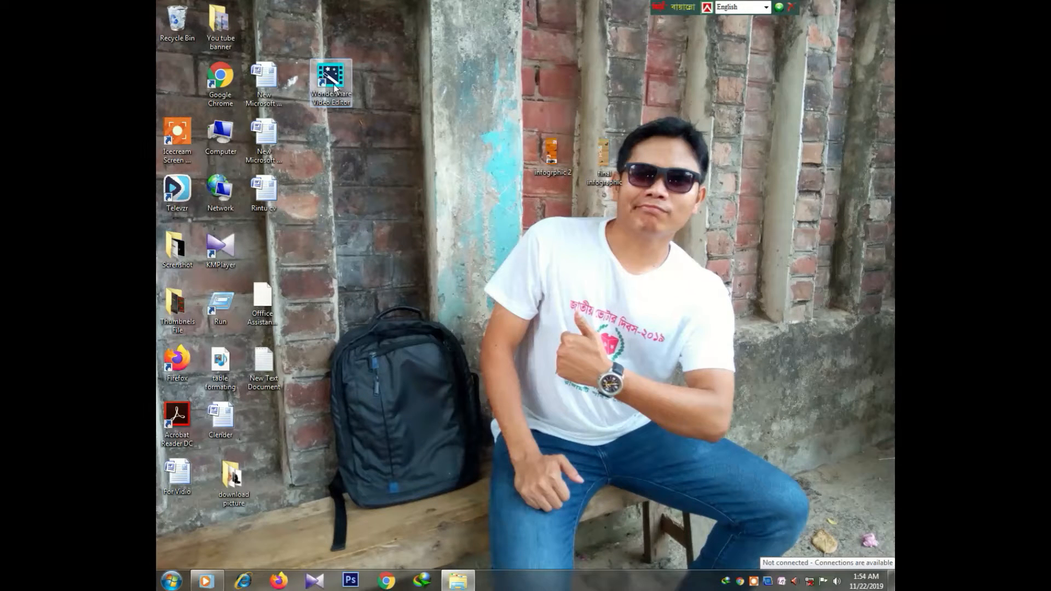
Step: Launch Wondershare Video Editor using the Open option on its desktop shortcut
{"action": "right_click", "coordinate": [335, 86]}
{"action": "left_click", "coordinate": [341, 92]}
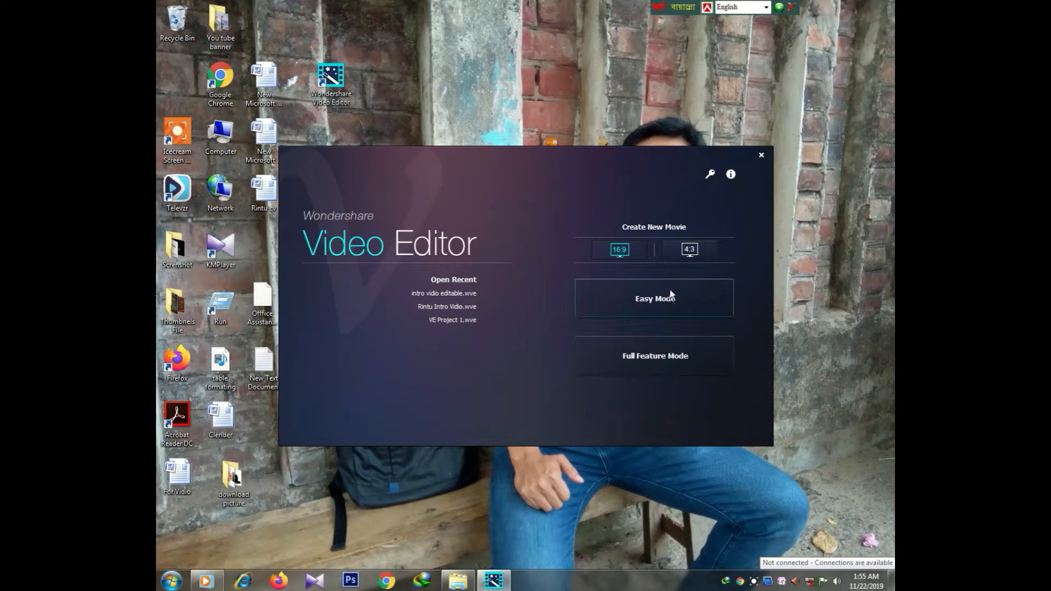
Step: Start a new project in Full Feature Mode, keeping the media filter on All media
{"action": "left_click", "coordinate": [603, 356]}
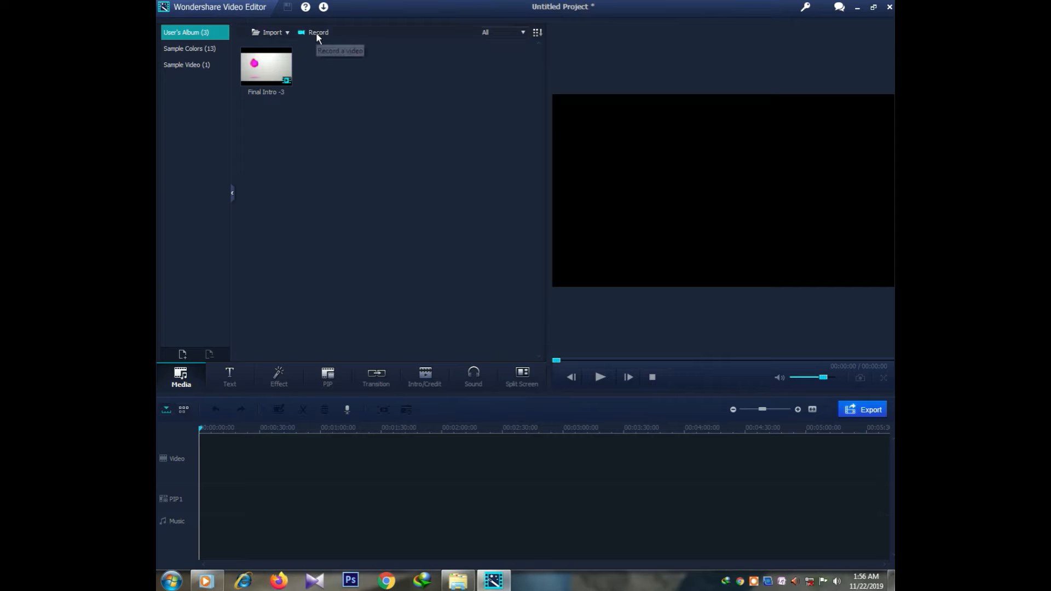
{"action": "left_click", "coordinate": [523, 32]}
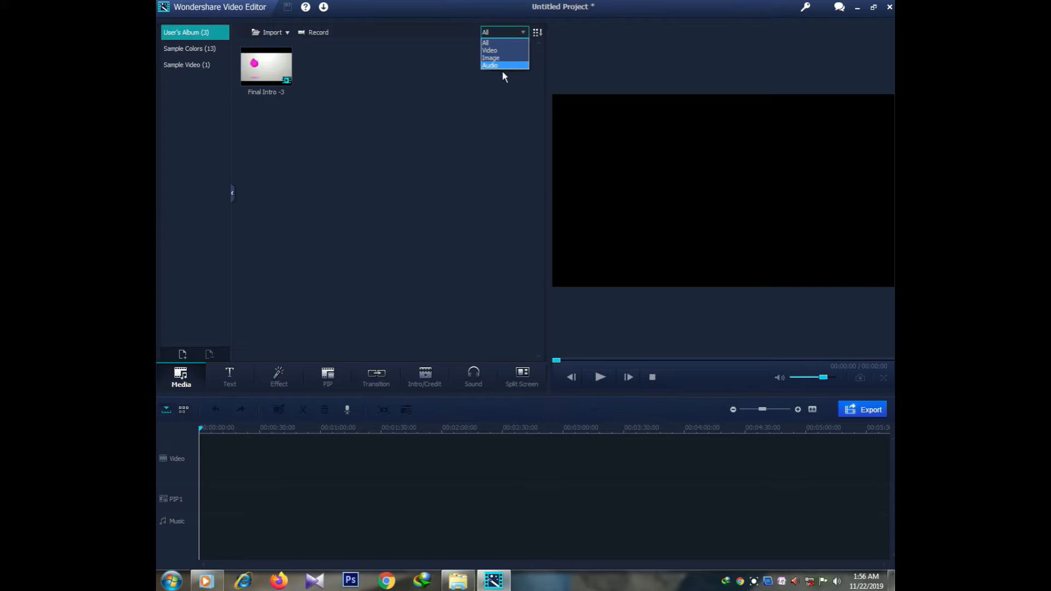
{"action": "left_click", "coordinate": [467, 95]}
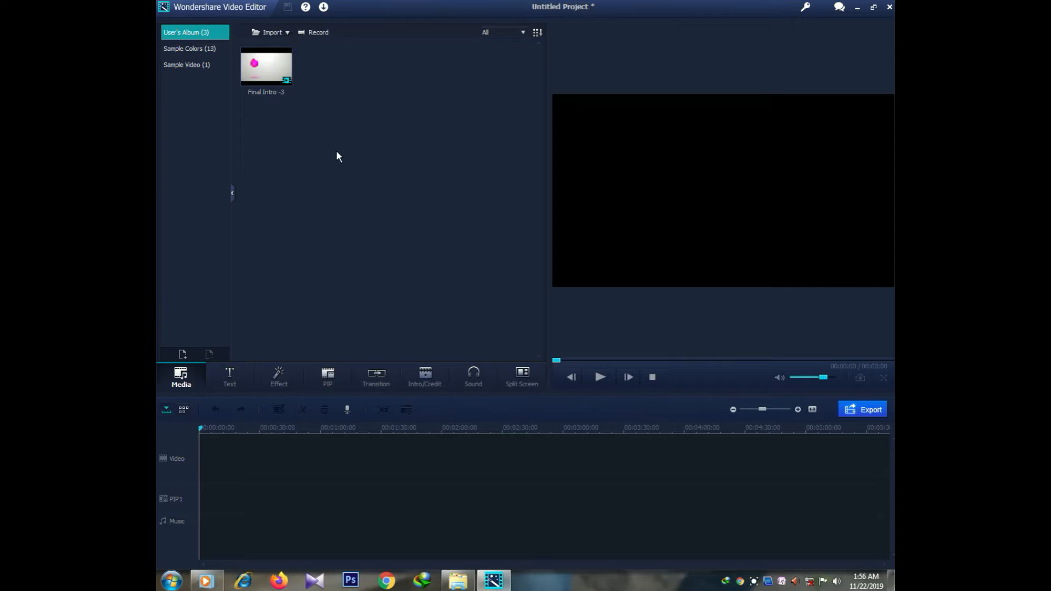
Step: Bring up the Import dialog and browse drive D: for the video folder
{"action": "left_click", "coordinate": [283, 35]}
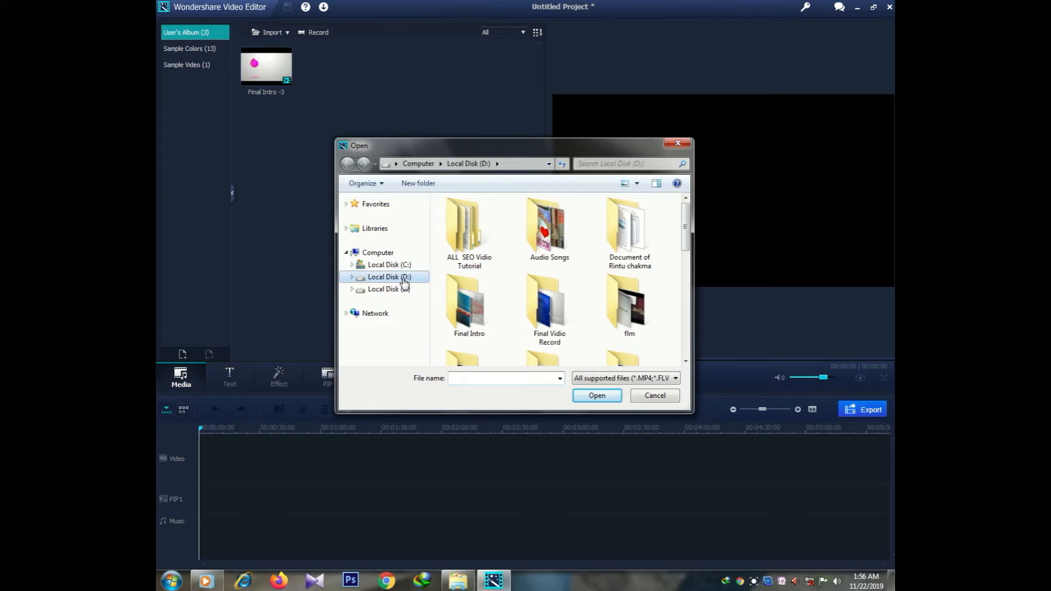
{"action": "left_click", "coordinate": [588, 302]}
{"action": "scroll", "coordinate": [589, 301], "scroll_direction": "down", "scroll_amount": 5}
{"action": "scroll", "coordinate": [589, 293], "scroll_direction": "up", "scroll_amount": 2}
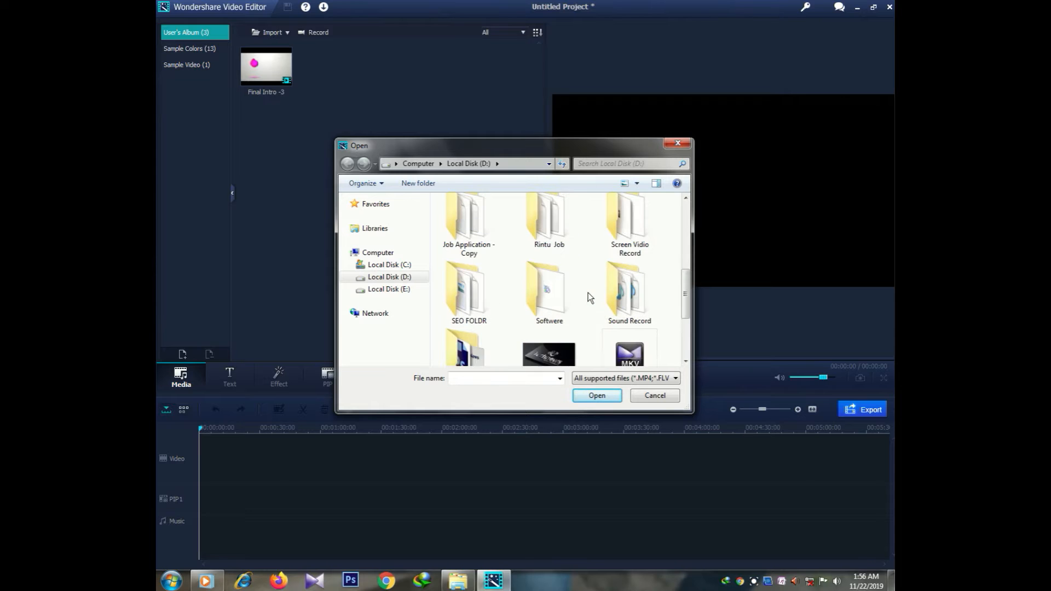
{"action": "scroll", "coordinate": [590, 281], "scroll_direction": "down", "scroll_amount": 3}
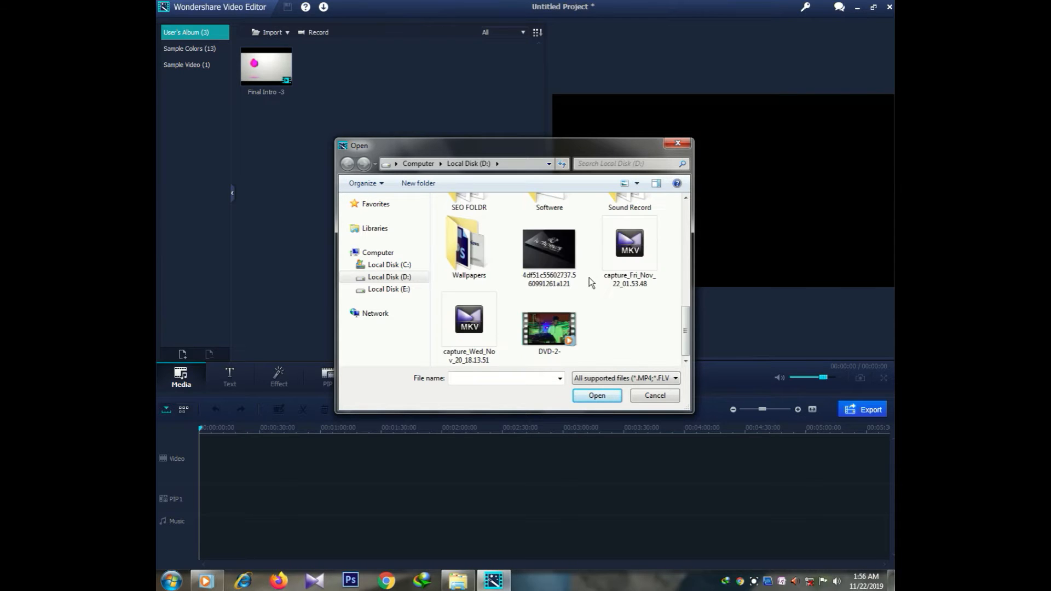
{"action": "scroll", "coordinate": [582, 282], "scroll_direction": "up", "scroll_amount": 3}
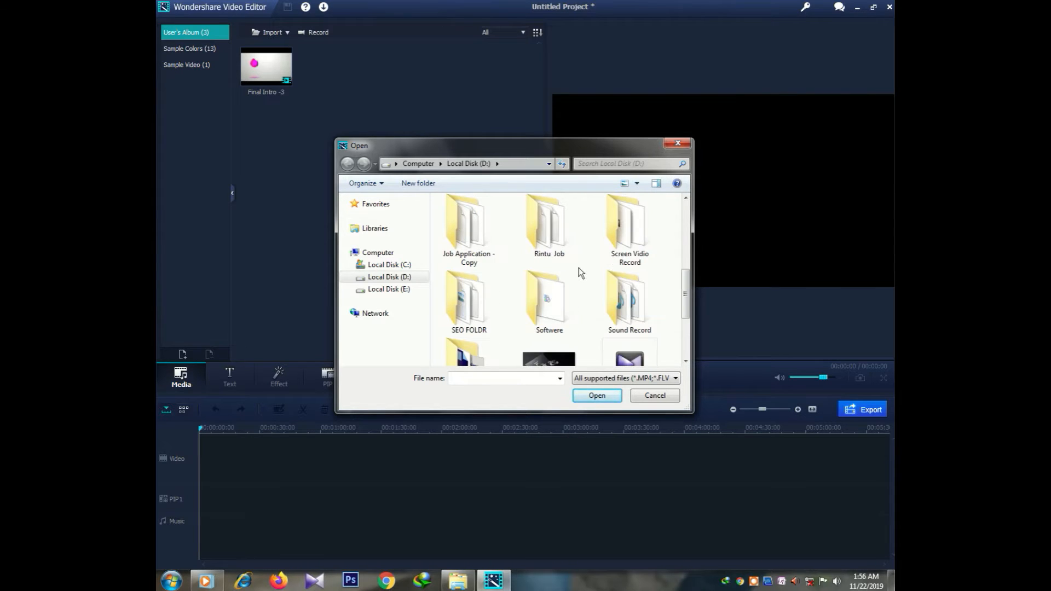
{"action": "scroll", "coordinate": [622, 257], "scroll_direction": "down", "scroll_amount": 3}
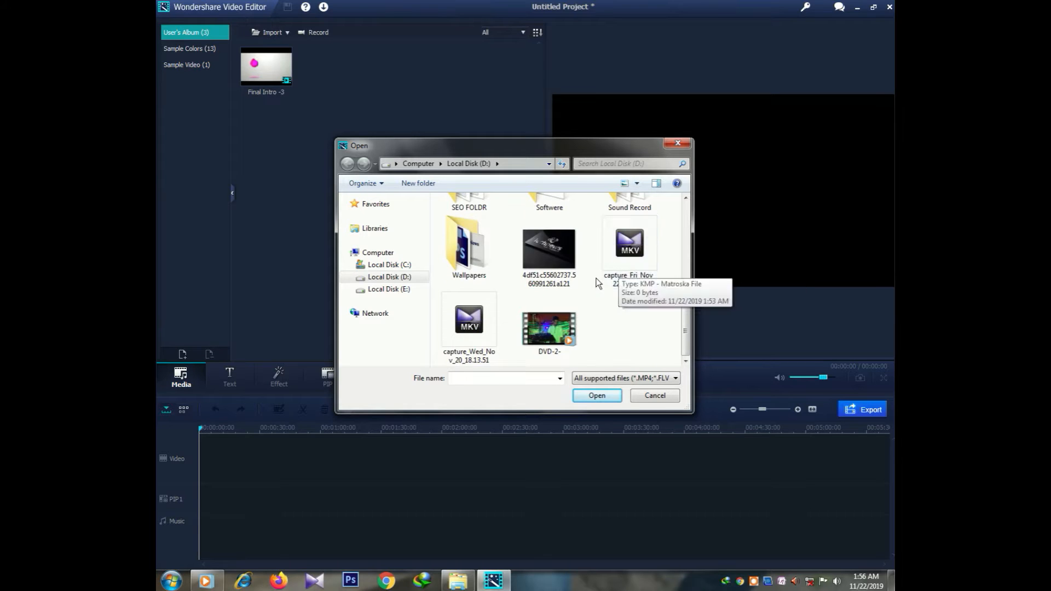
{"action": "scroll", "coordinate": [592, 278], "scroll_direction": "up", "scroll_amount": 3}
{"action": "scroll", "coordinate": [590, 279], "scroll_direction": "up", "scroll_amount": 2}
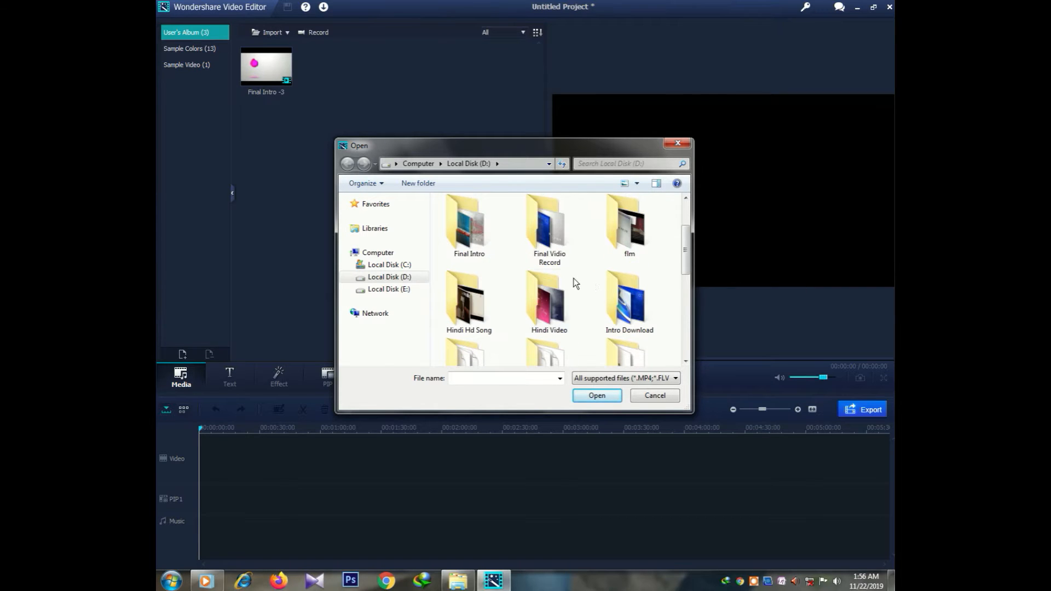
Step: Import the Get On The Dance Floor video from the Hindi Hd Song folder
{"action": "double_click", "coordinate": [468, 303]}
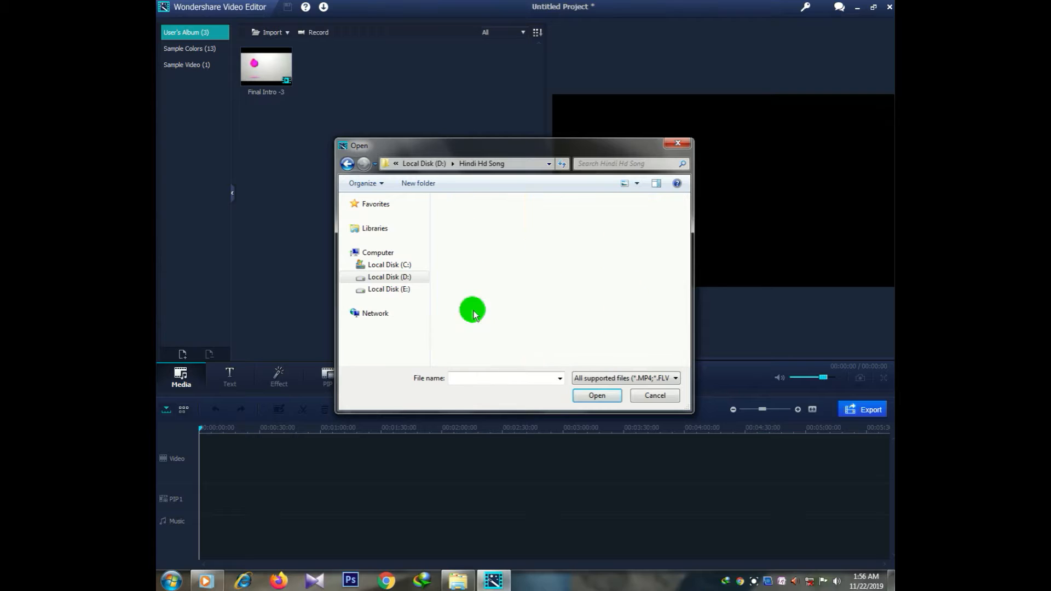
{"action": "left_click", "coordinate": [468, 306]}
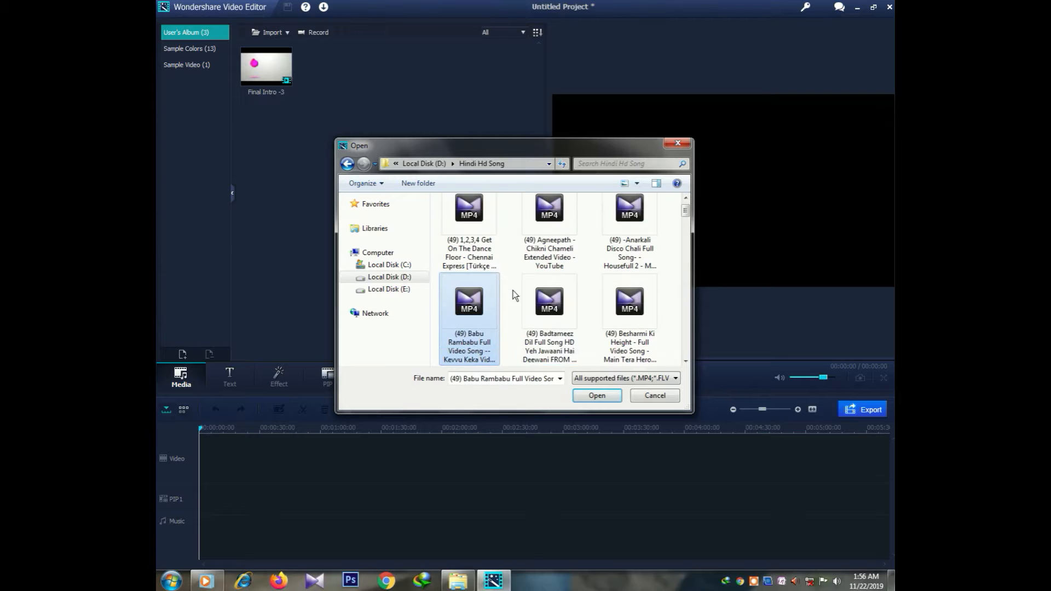
{"action": "left_click", "coordinate": [474, 237]}
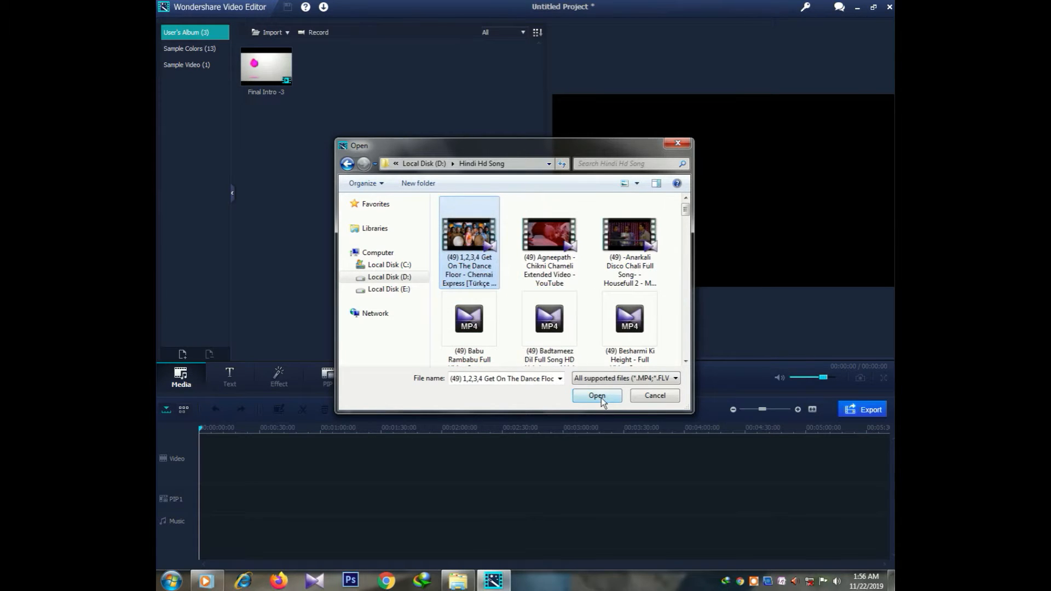
{"action": "left_click", "coordinate": [597, 395]}
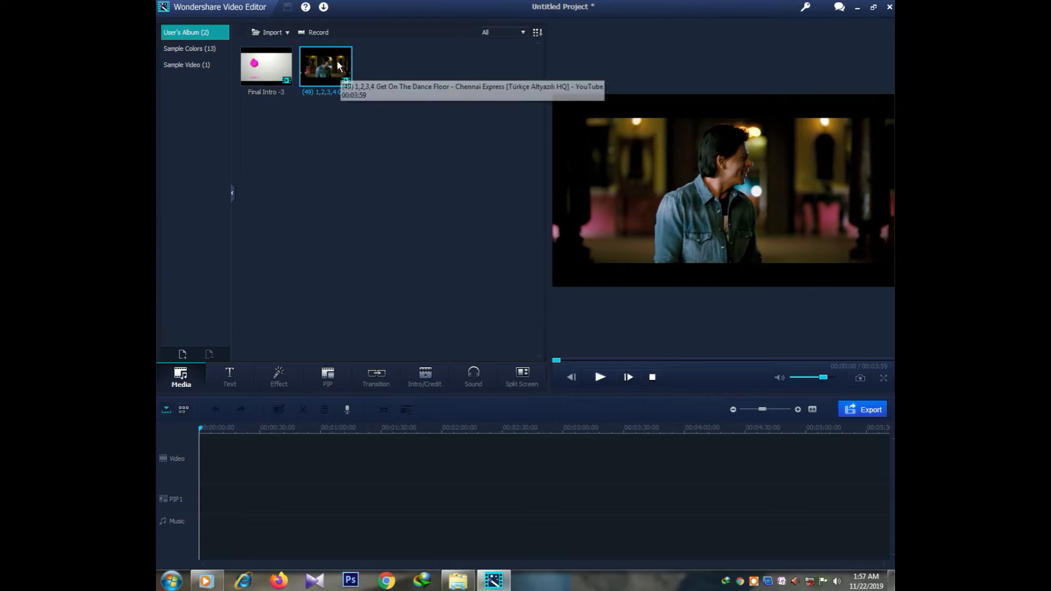
Step: Place the dance clip on the timeline's Video track and play it in the preview
{"action": "left_click_drag", "start_coordinate": [330, 66], "coordinate": [230, 453]}
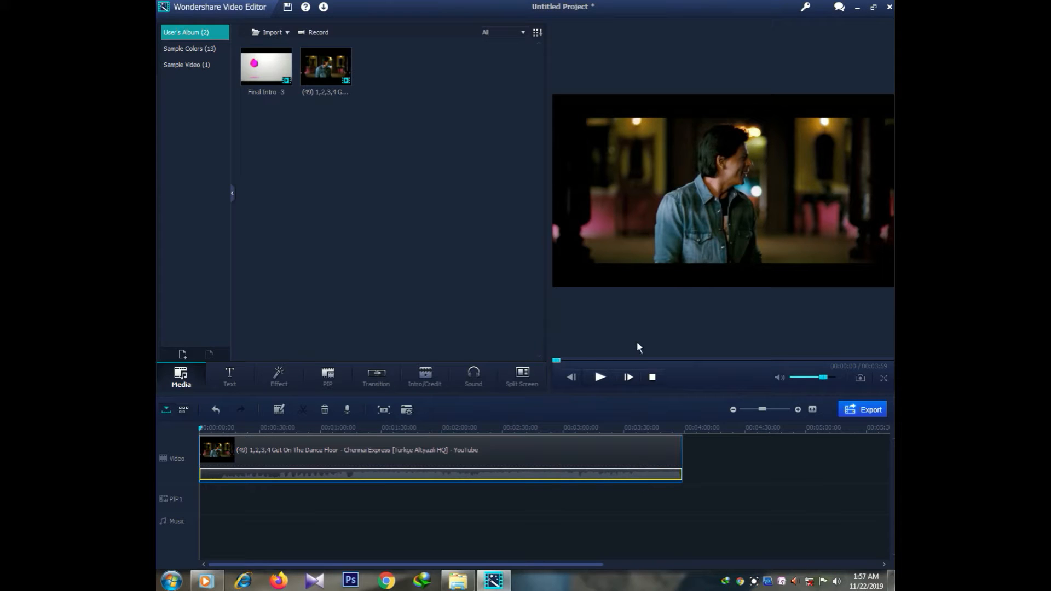
{"action": "left_click", "coordinate": [600, 377]}
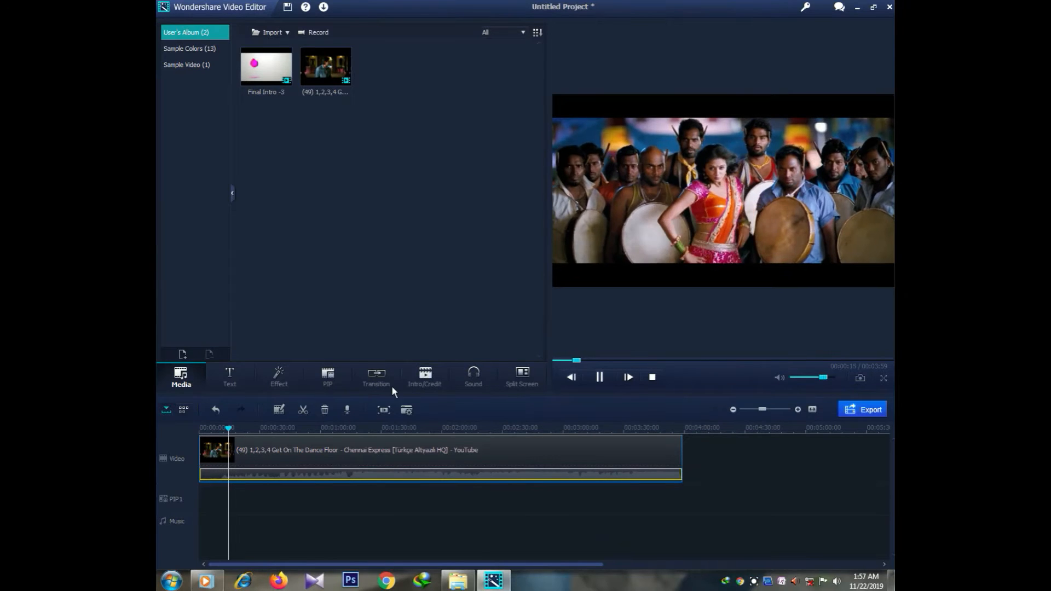
Step: Split the dance clip at 00:00:18 and delete the first 18-second part
{"action": "left_click", "coordinate": [599, 378]}
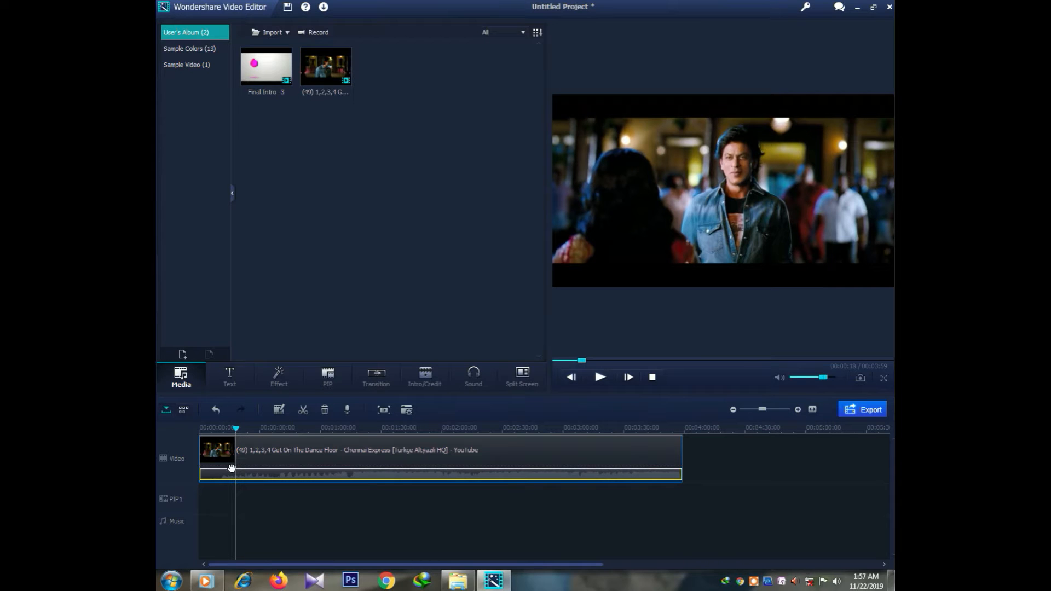
{"action": "left_click", "coordinate": [303, 409]}
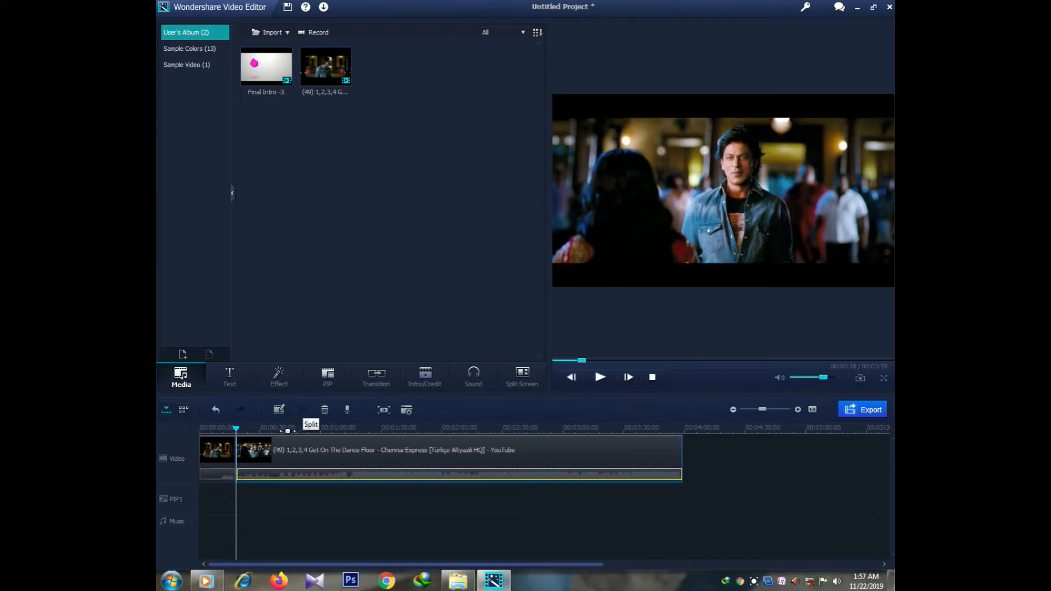
{"action": "left_click", "coordinate": [217, 475]}
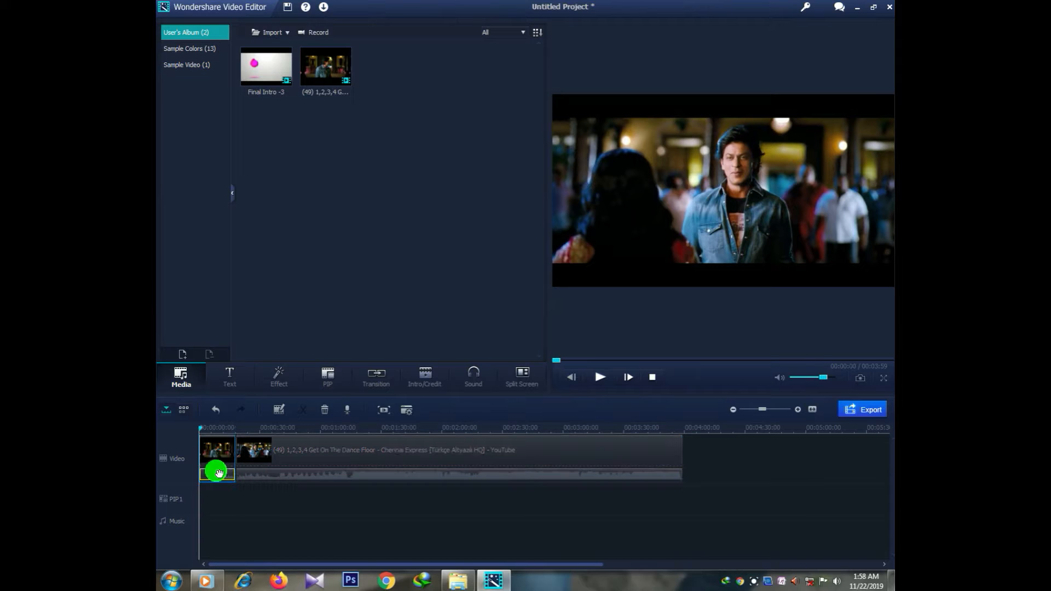
{"action": "left_click", "coordinate": [256, 474]}
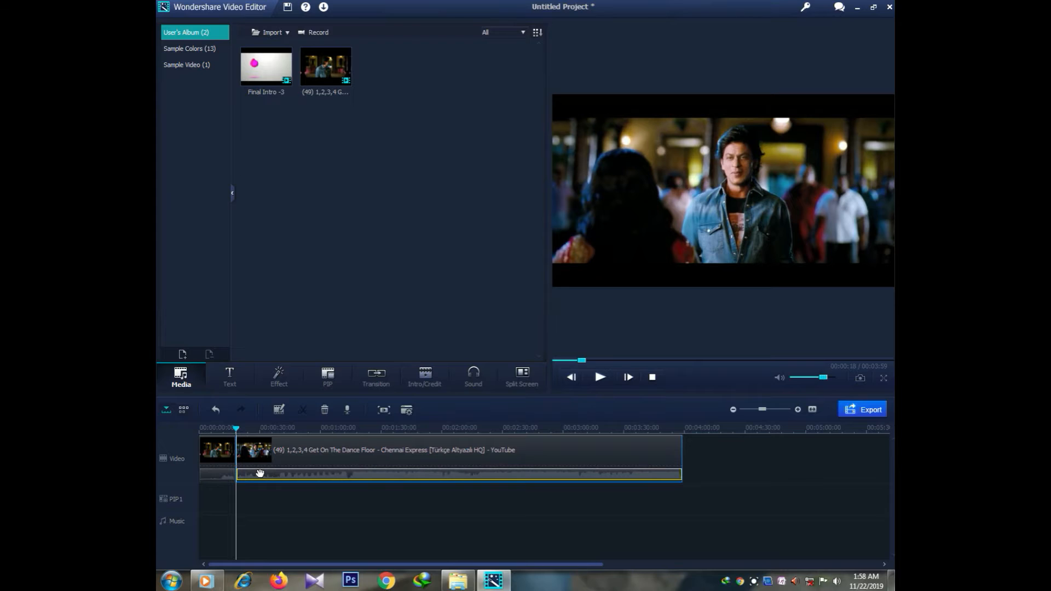
{"action": "left_click", "coordinate": [218, 474]}
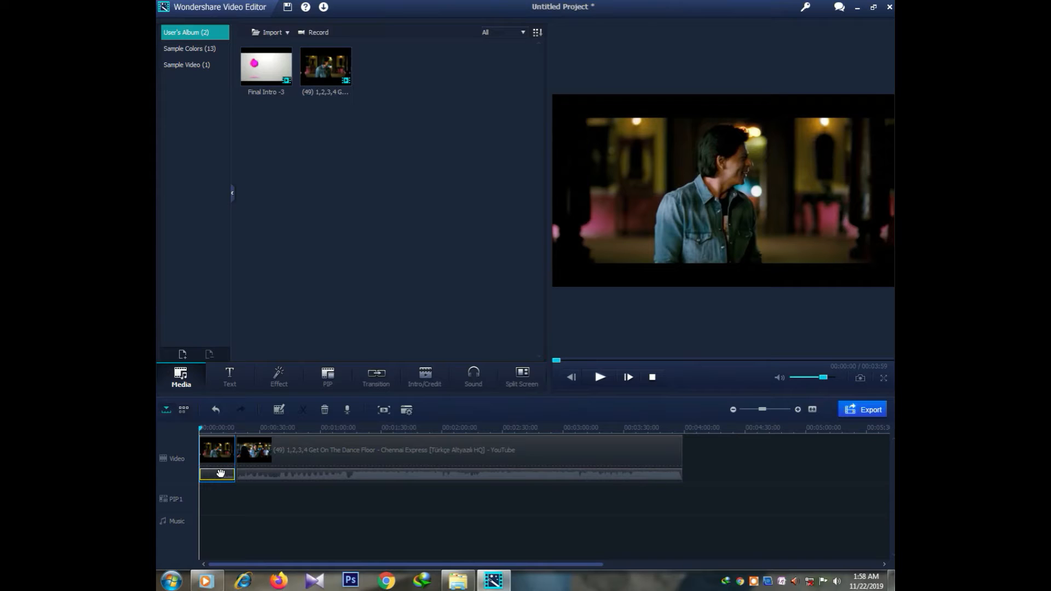
{"action": "left_click", "coordinate": [219, 472]}
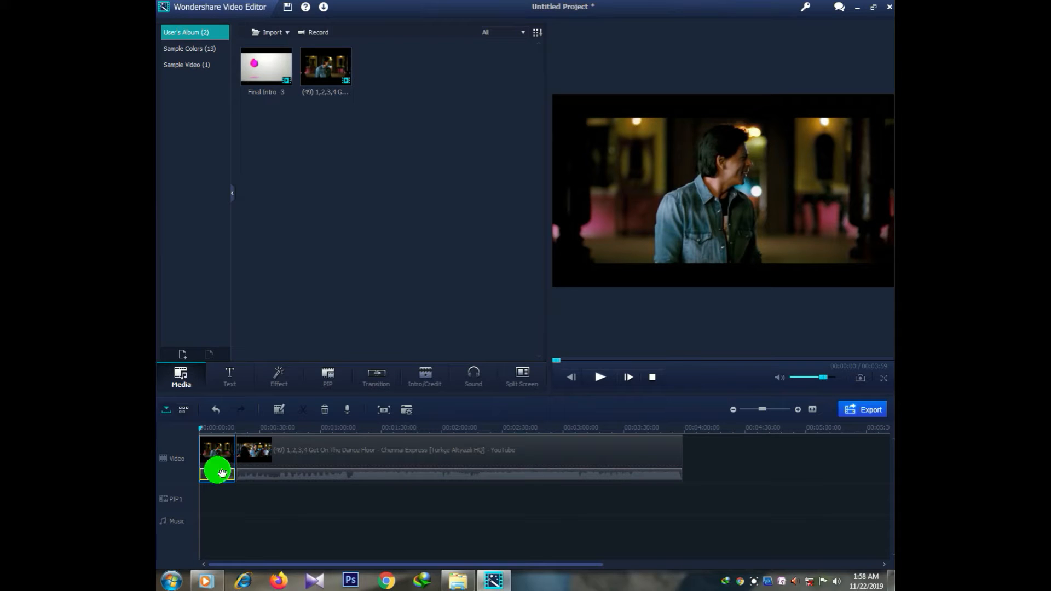
{"action": "left_click", "coordinate": [324, 411]}
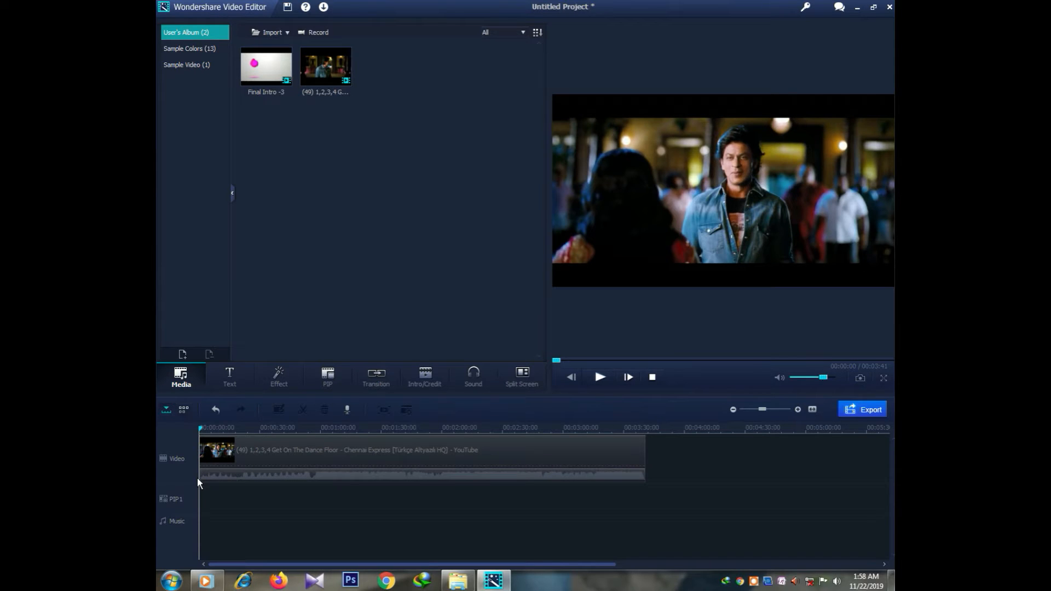
{"action": "left_click", "coordinate": [277, 454]}
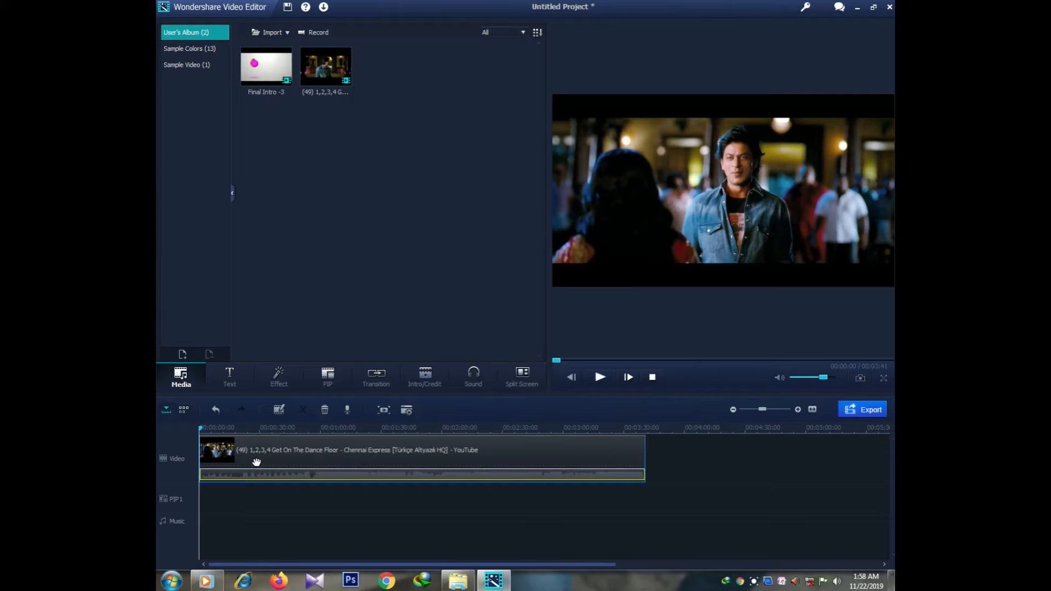
Step: Move the playhead to about 00:02:30 and open the clip's video adjustment settings
{"action": "left_click", "coordinate": [199, 432]}
{"action": "left_click_drag", "start_coordinate": [199, 433], "coordinate": [506, 473]}
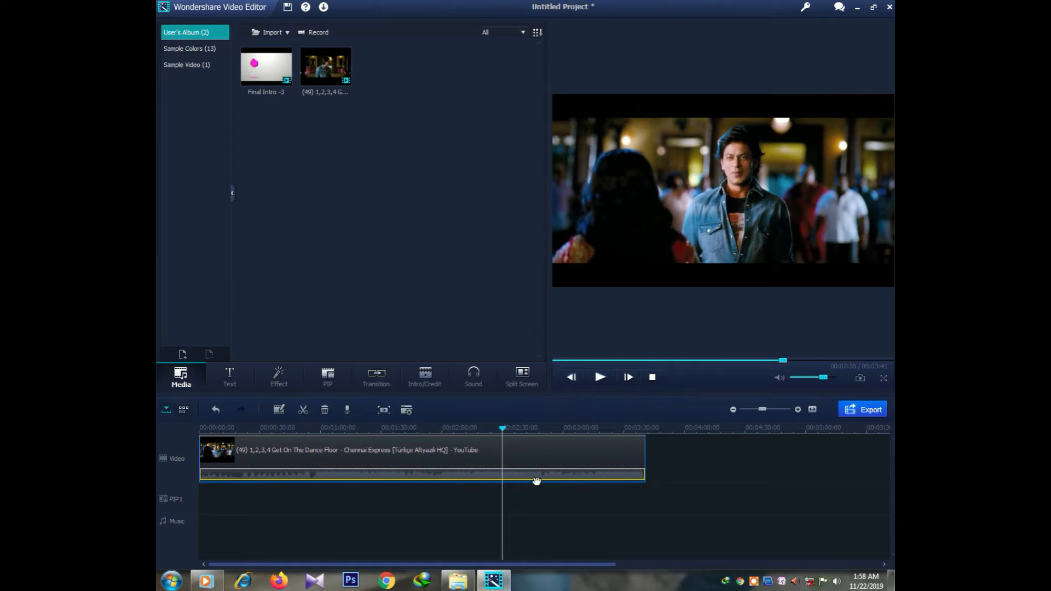
{"action": "double_click", "coordinate": [542, 476]}
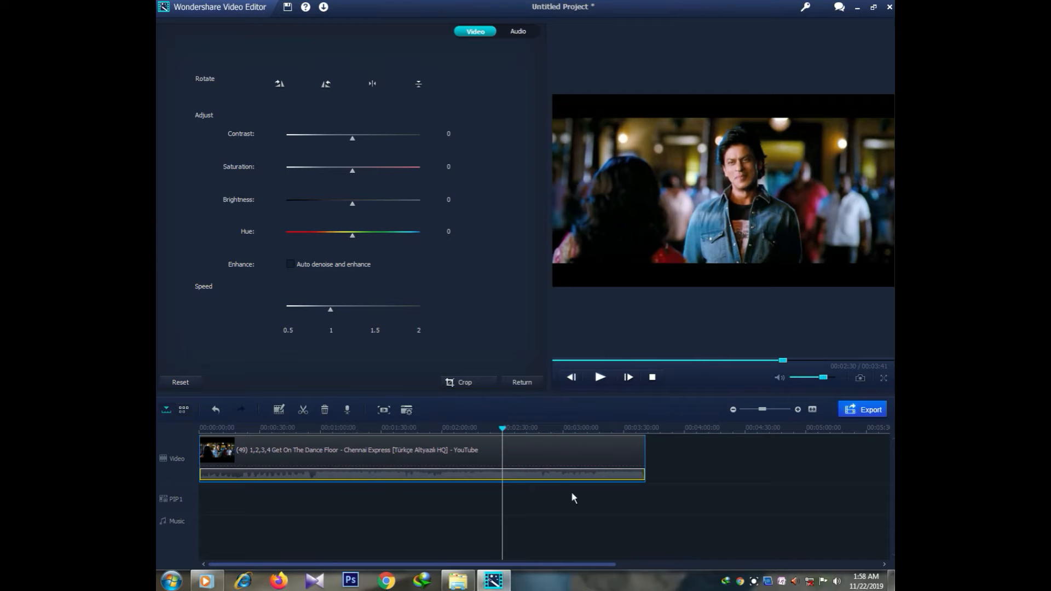
{"action": "left_click_drag", "start_coordinate": [505, 473], "coordinate": [607, 474]}
{"action": "left_click", "coordinate": [546, 473]}
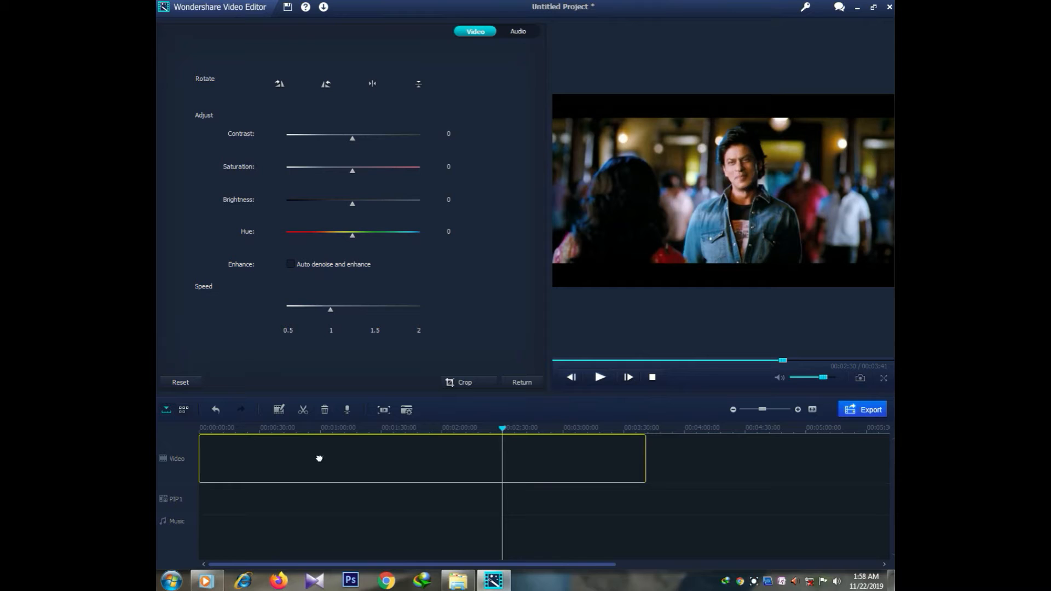
{"action": "left_click", "coordinate": [319, 459]}
{"action": "left_click", "coordinate": [452, 458]}
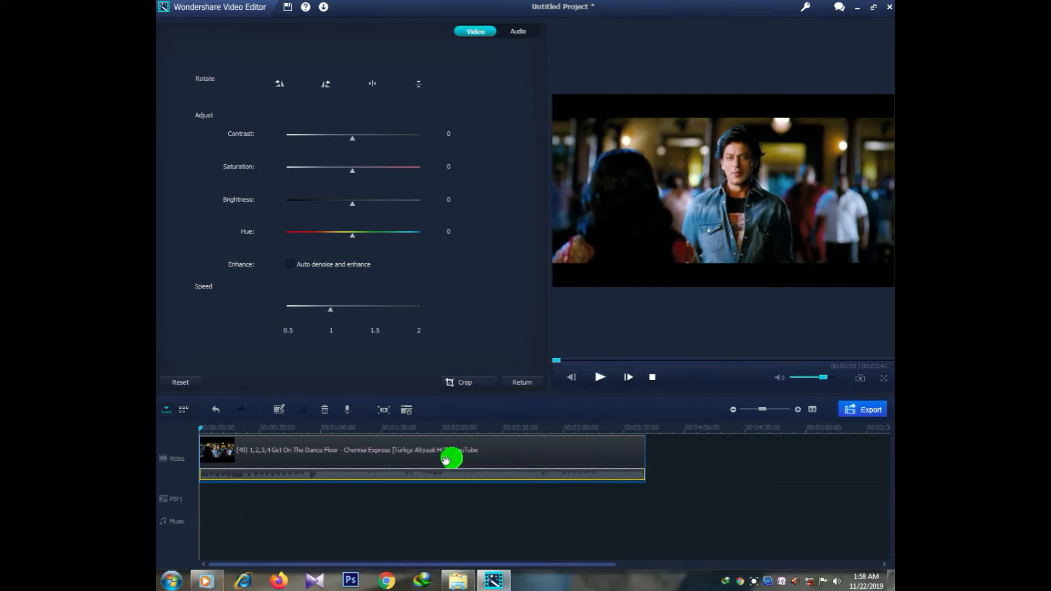
{"action": "left_click", "coordinate": [199, 428]}
Step: Split the dance clip at 00:02:47 and delete the part after the cut
{"action": "left_click_drag", "start_coordinate": [200, 429], "coordinate": [329, 429]}
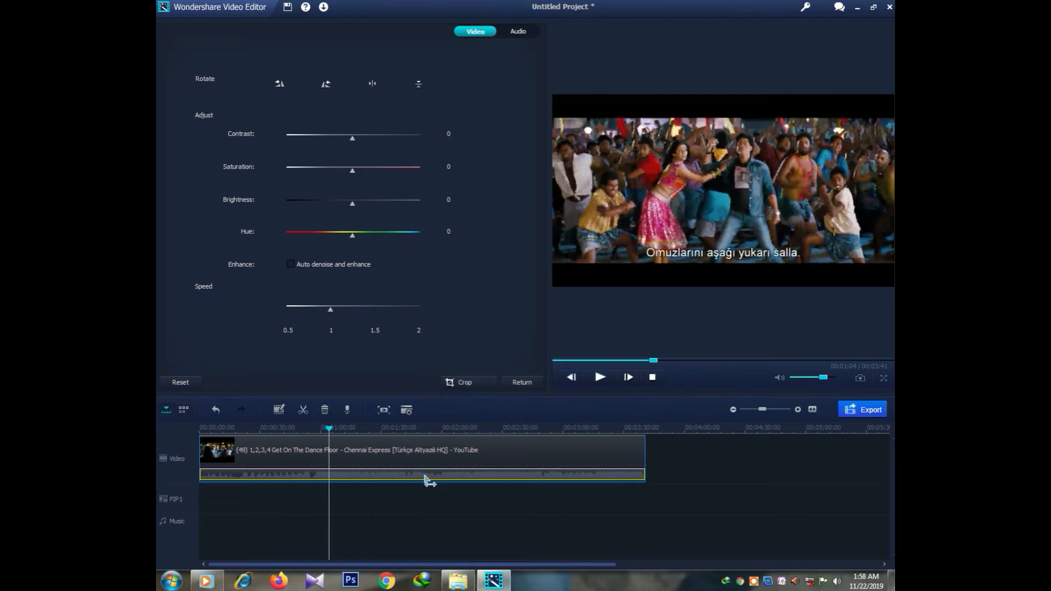
{"action": "left_click_drag", "start_coordinate": [529, 484], "coordinate": [346, 429]}
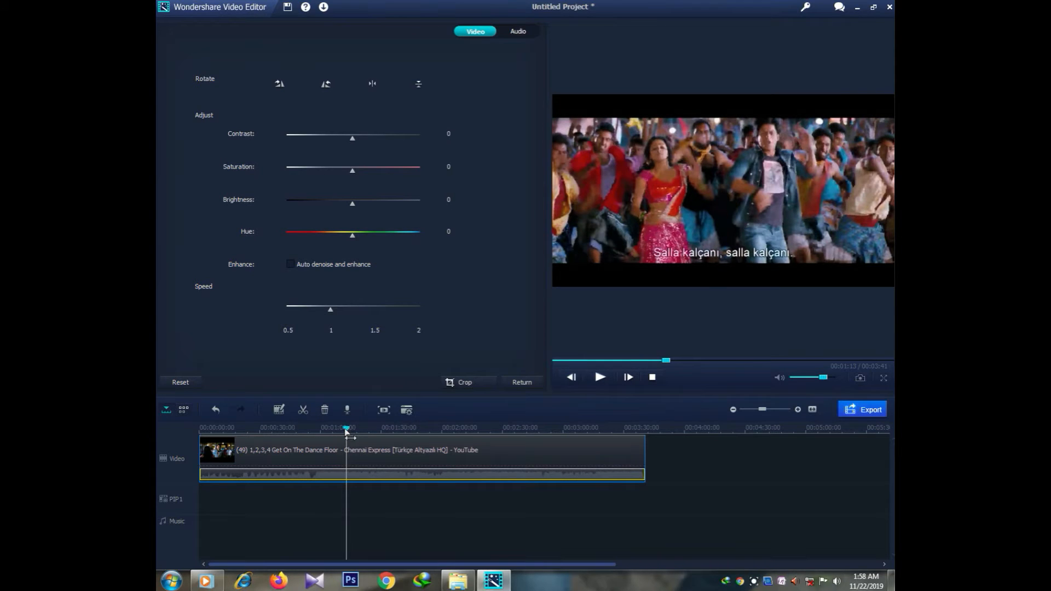
{"action": "left_click_drag", "start_coordinate": [348, 433], "coordinate": [539, 480]}
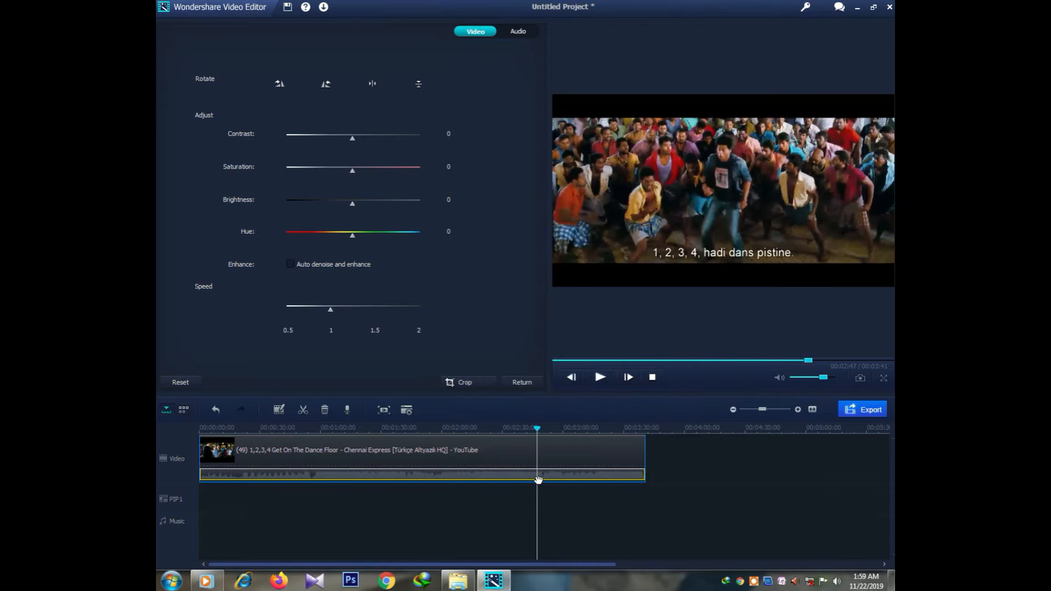
{"action": "left_click", "coordinate": [571, 477]}
{"action": "left_click", "coordinate": [304, 412]}
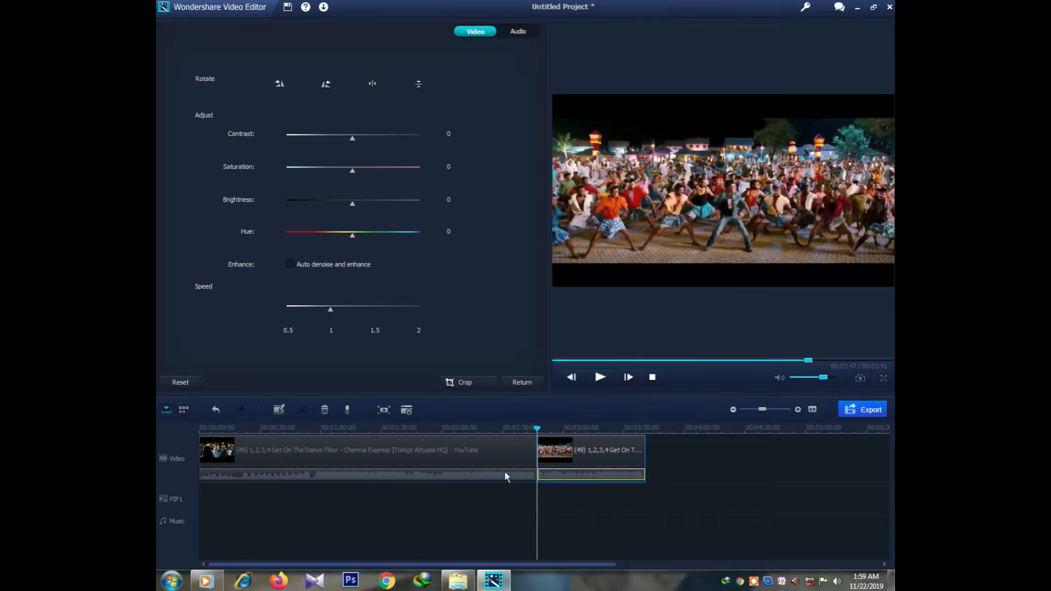
{"action": "left_click", "coordinate": [327, 412]}
{"action": "left_click", "coordinate": [327, 410]}
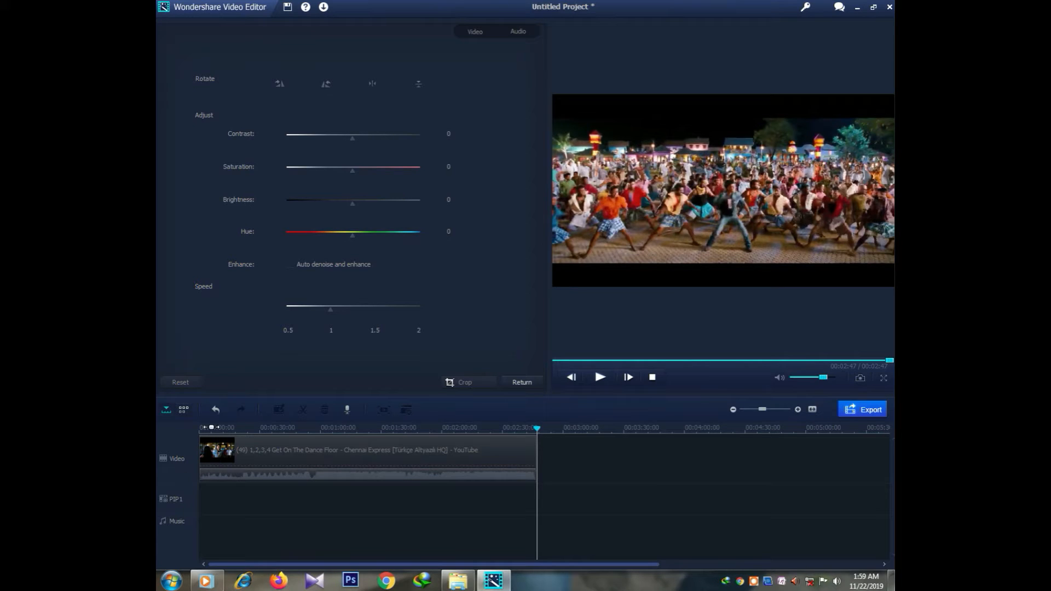
Step: Close the adjustment panel, view the Text templates, and return to the Media library
{"action": "left_click", "coordinate": [521, 382]}
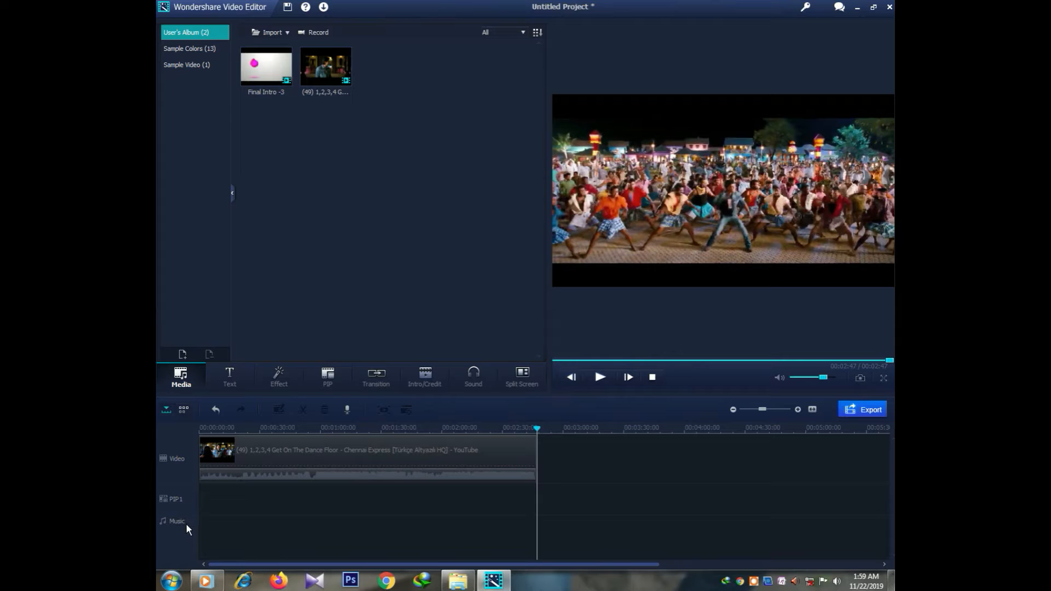
{"action": "left_click", "coordinate": [221, 375]}
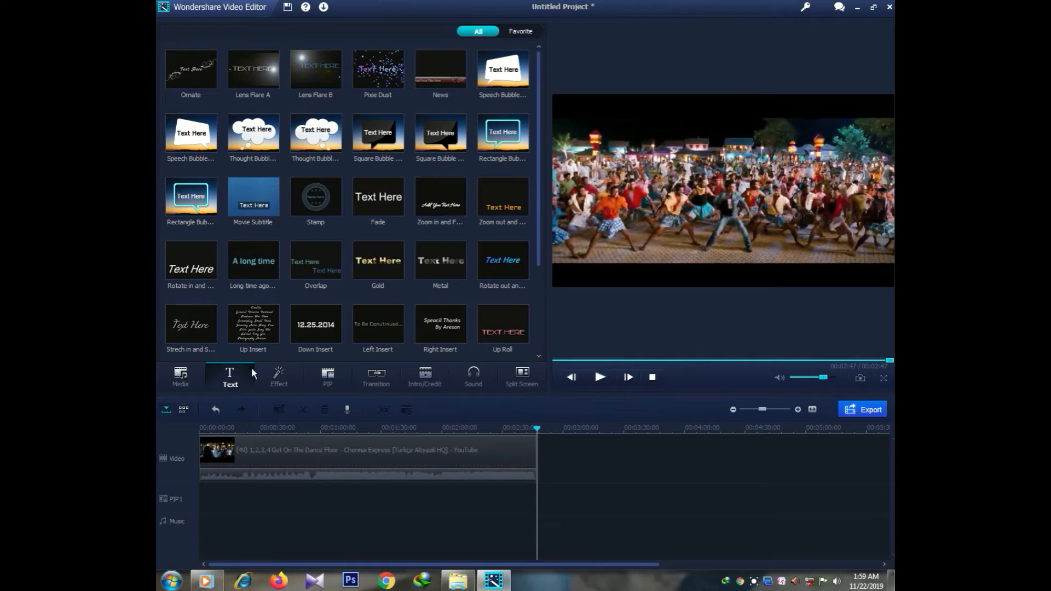
{"action": "left_click", "coordinate": [185, 377]}
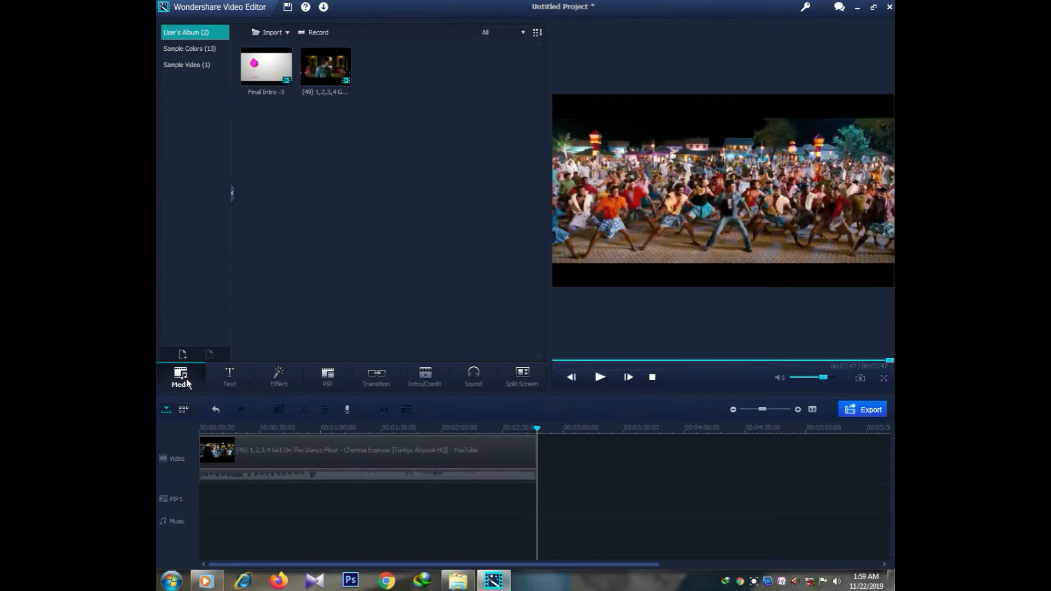
Step: Import the first song from D:\Audio Songs\ENGLISH into the media library
{"action": "left_click", "coordinate": [281, 32]}
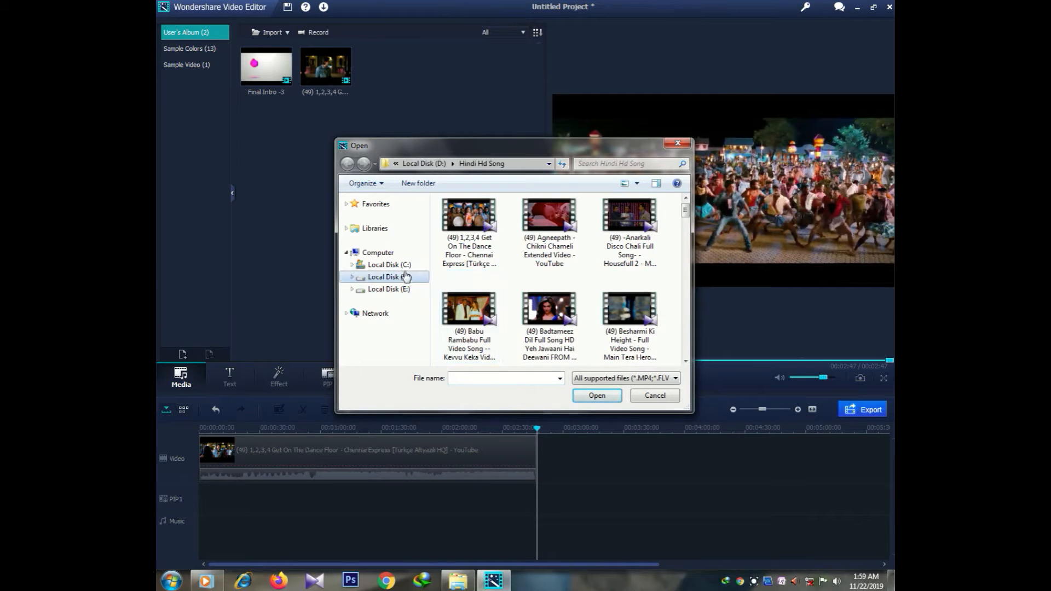
{"action": "left_click", "coordinate": [405, 278]}
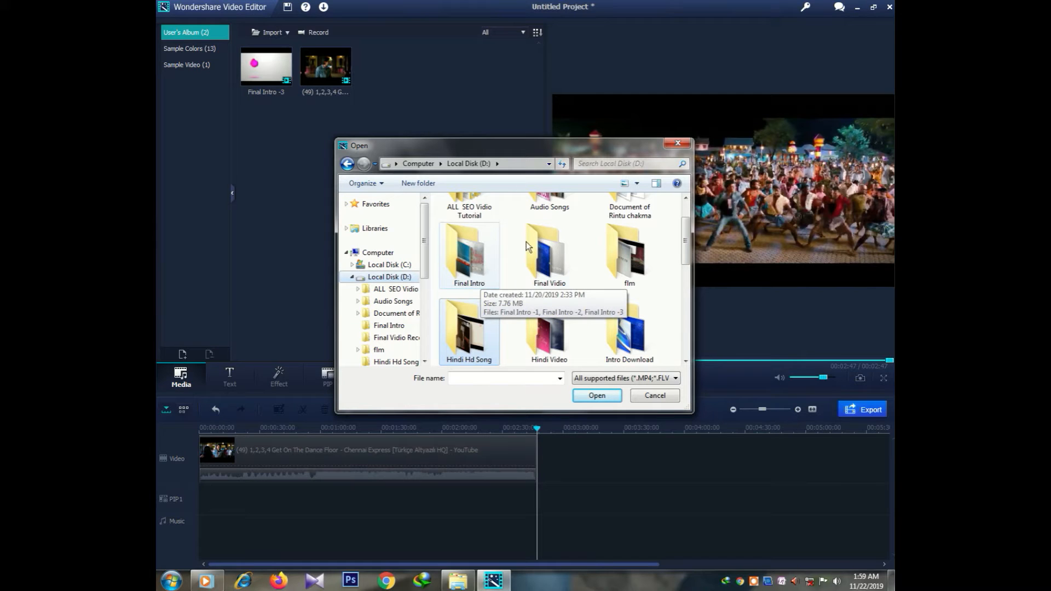
{"action": "scroll", "coordinate": [679, 242], "scroll_direction": "up", "scroll_amount": 1}
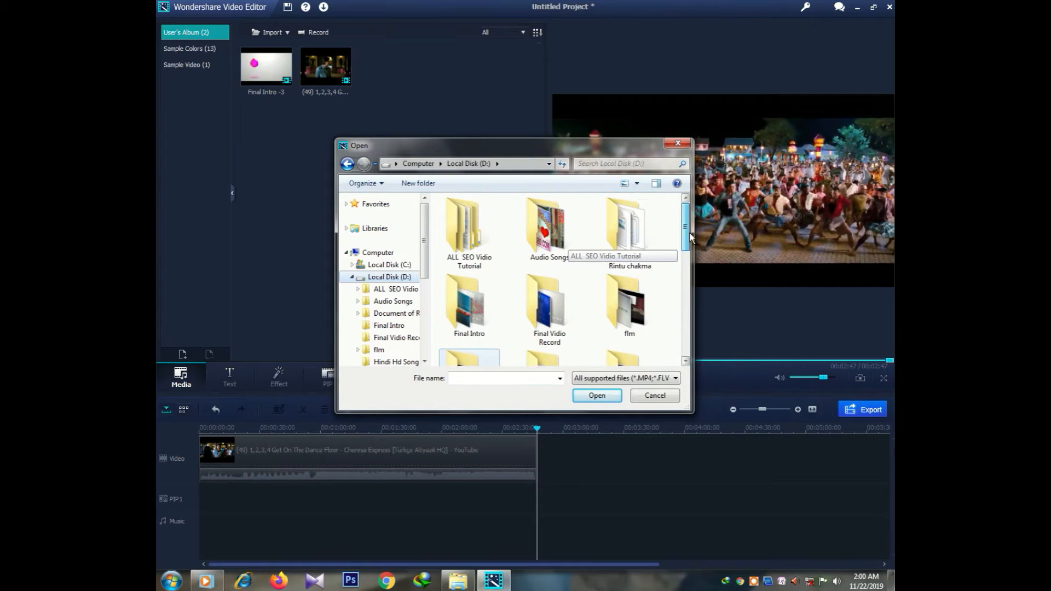
{"action": "left_click", "coordinate": [558, 232]}
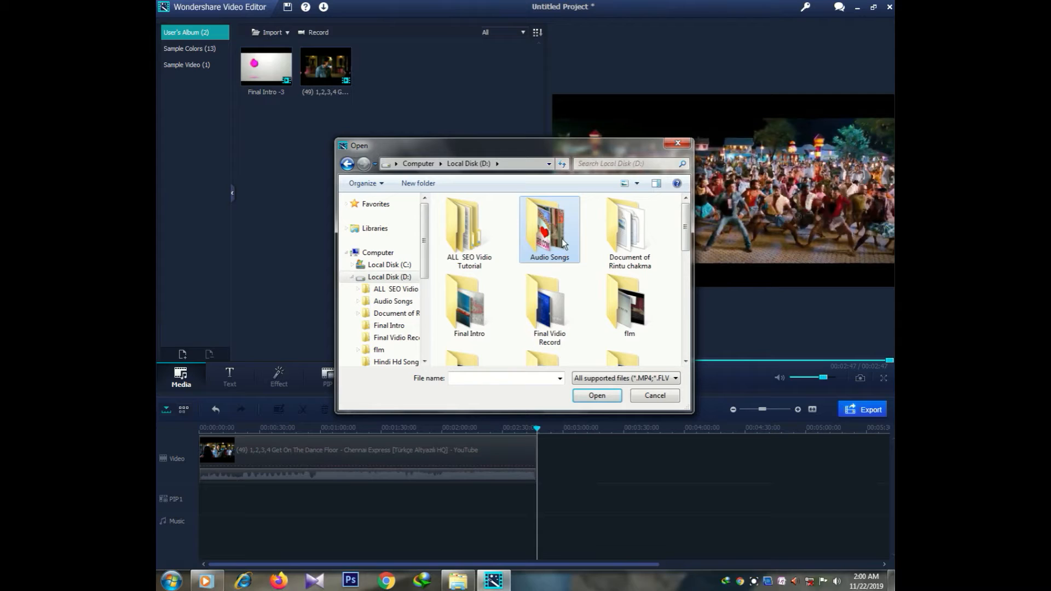
{"action": "double_click", "coordinate": [561, 238]}
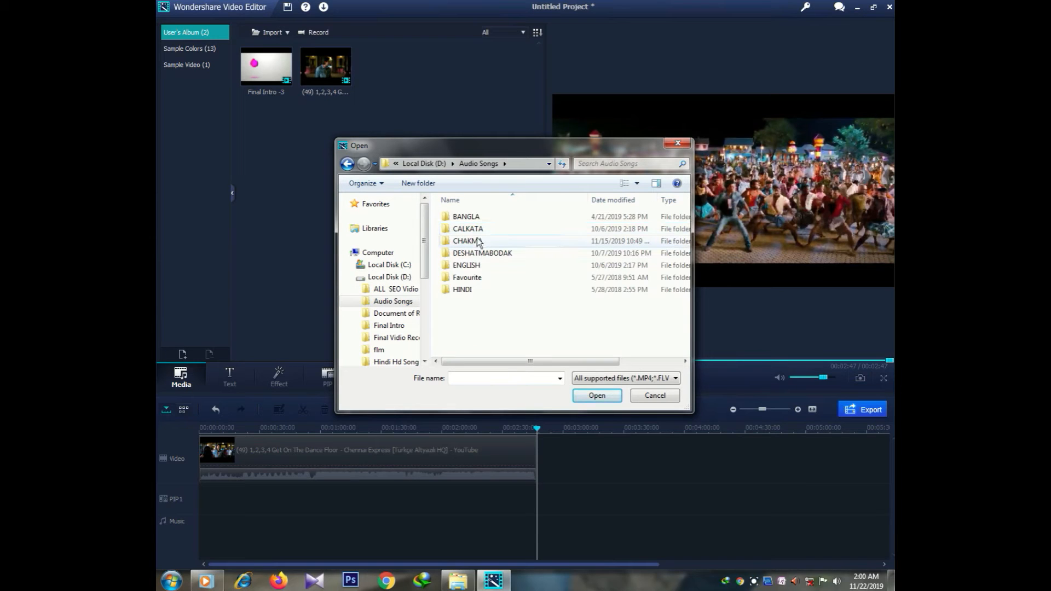
{"action": "double_click", "coordinate": [469, 265]}
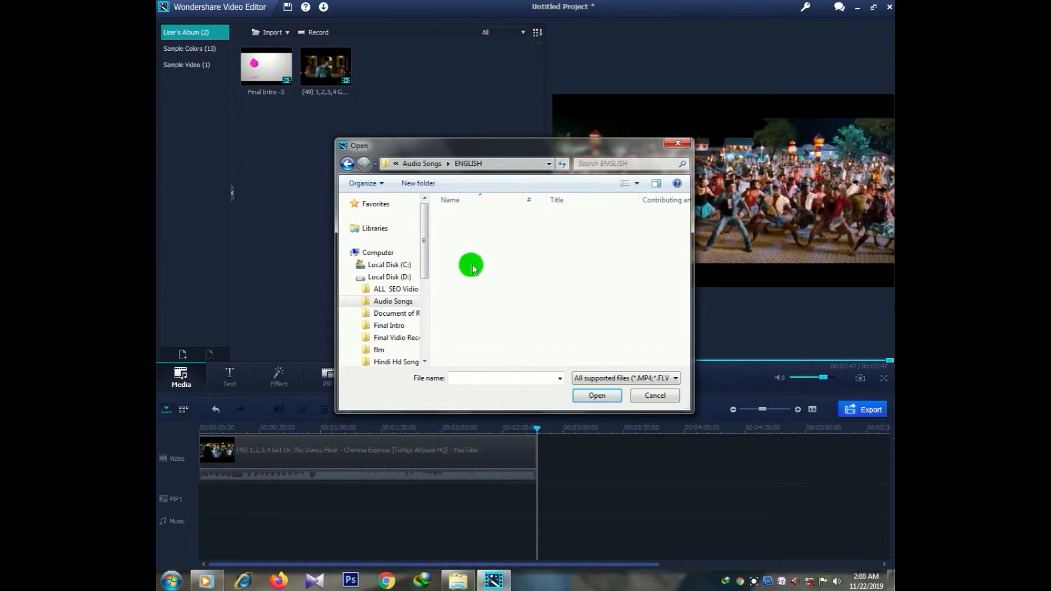
{"action": "left_click", "coordinate": [472, 218]}
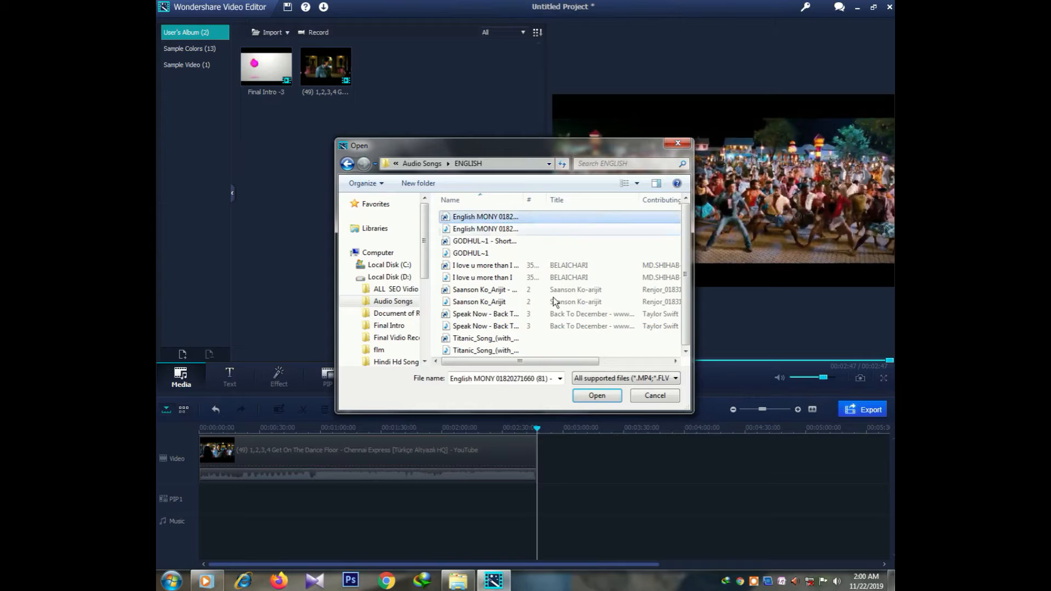
{"action": "left_click", "coordinate": [595, 394]}
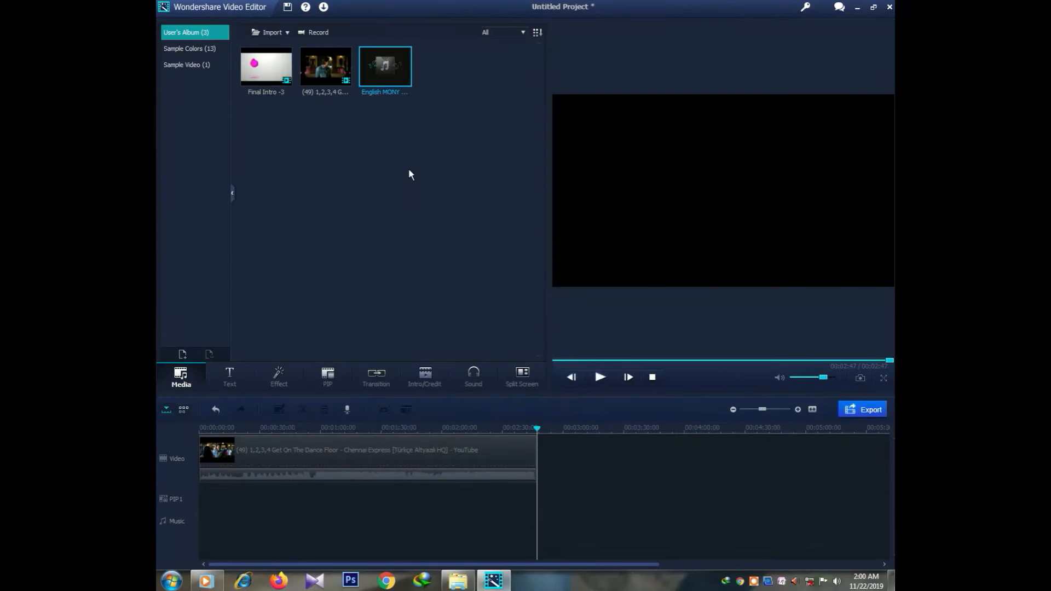
Step: Put the English song on the Music track, trim it to end at 00:02:47, and preview
{"action": "left_click", "coordinate": [379, 70]}
{"action": "left_click", "coordinate": [378, 68]}
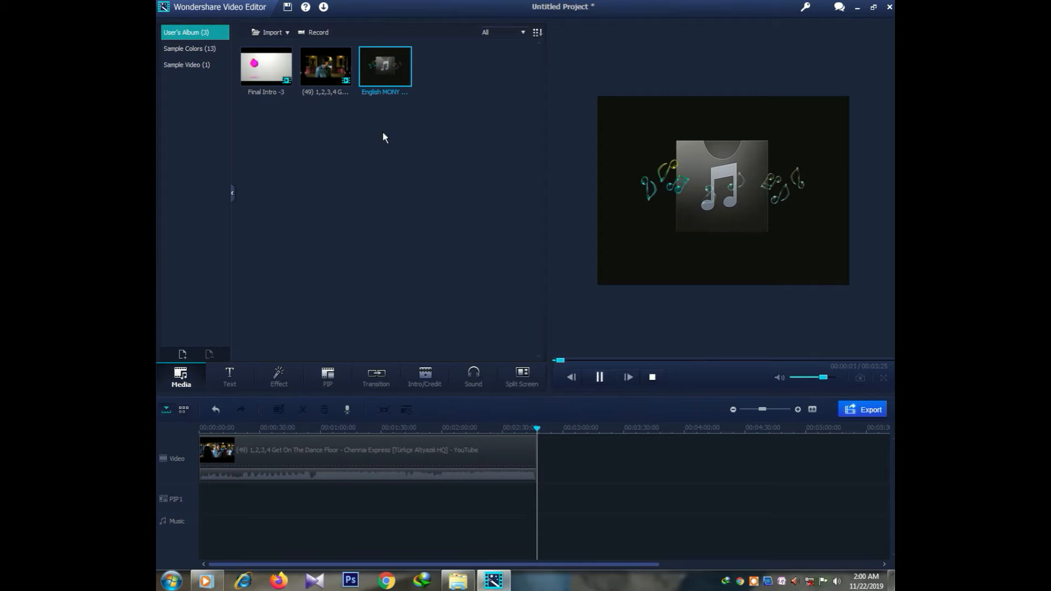
{"action": "left_click_drag", "start_coordinate": [389, 64], "coordinate": [203, 519]}
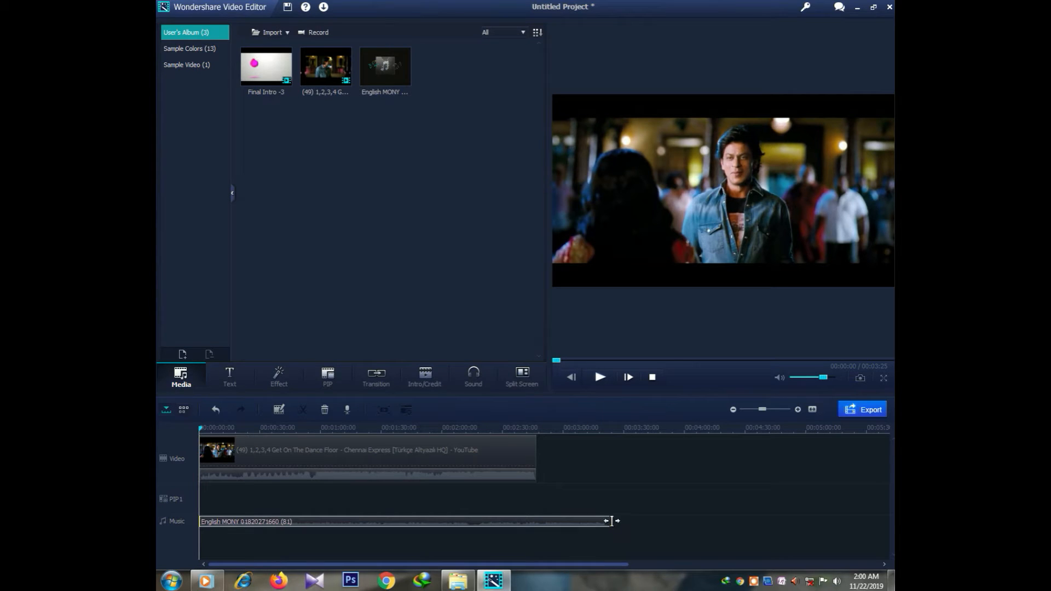
{"action": "left_click_drag", "start_coordinate": [612, 520], "coordinate": [531, 519]}
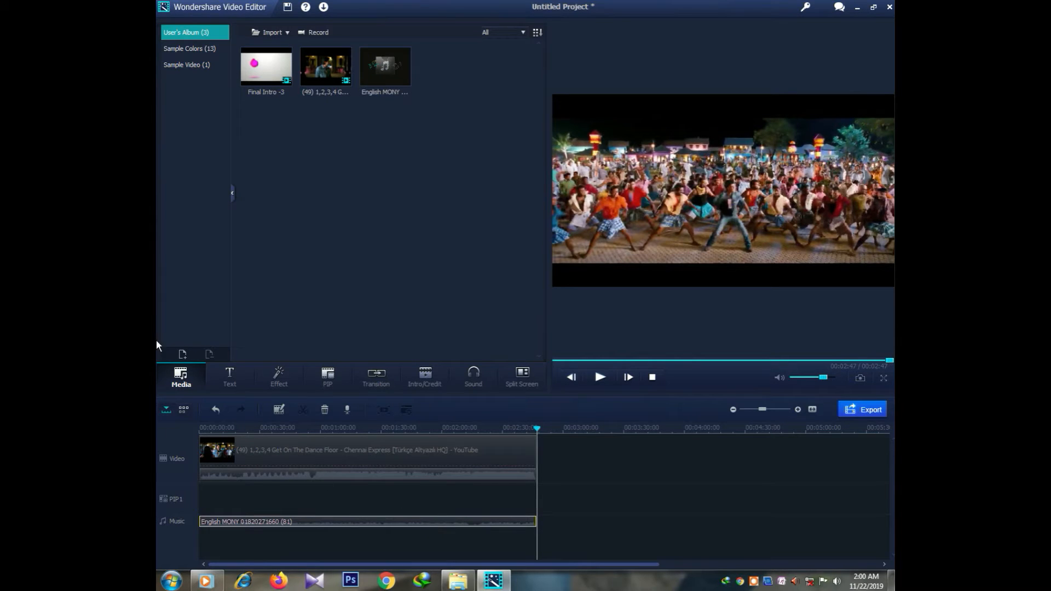
{"action": "left_click", "coordinate": [600, 377]}
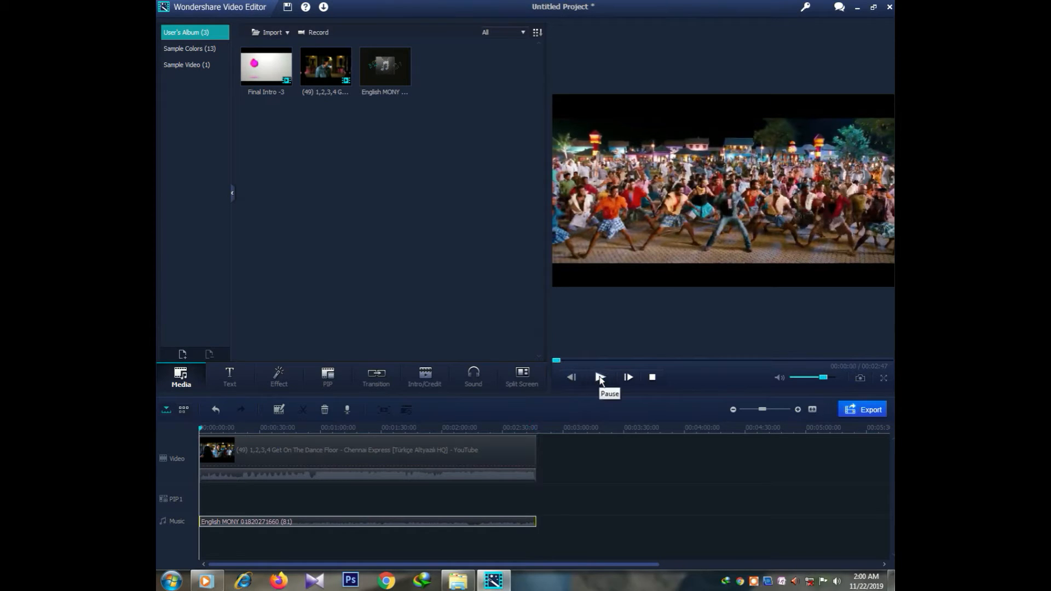
{"action": "left_click", "coordinate": [600, 377]}
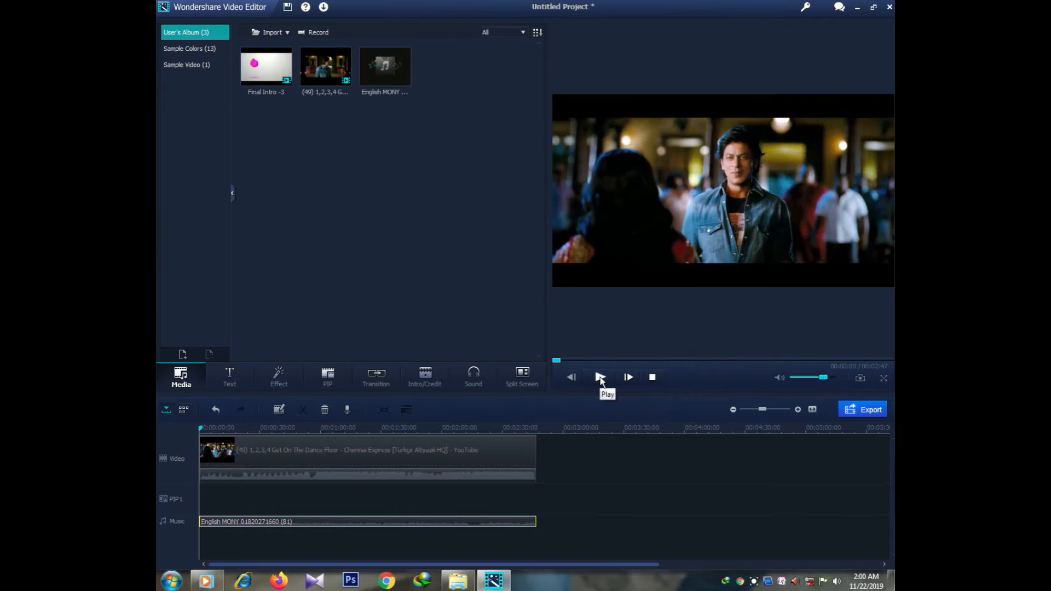
Step: Detach the dance clip's audio onto its own track, then show the Text templates
{"action": "right_click", "coordinate": [300, 450]}
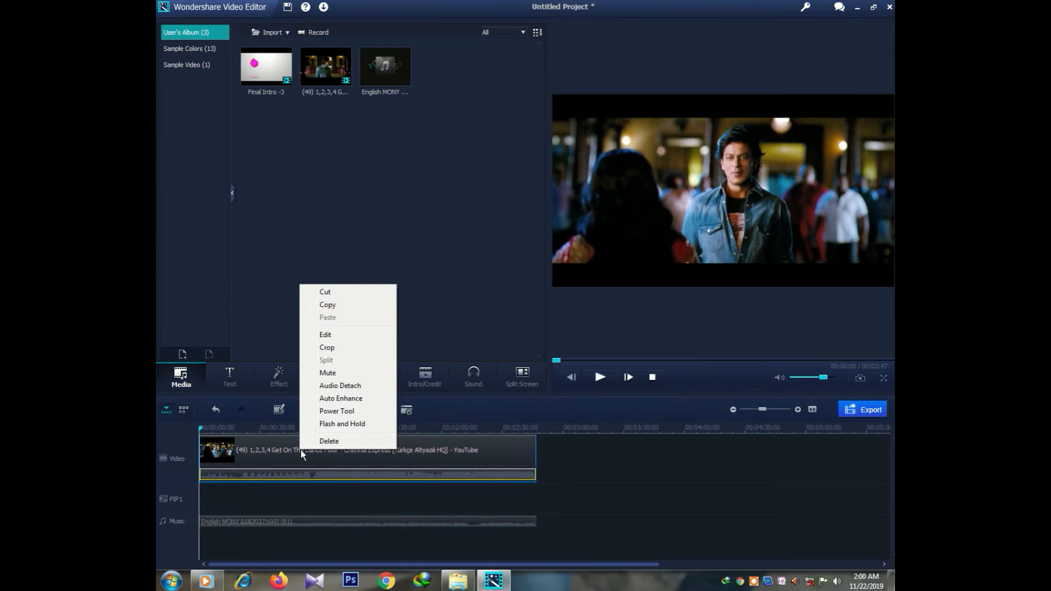
{"action": "left_click", "coordinate": [331, 387]}
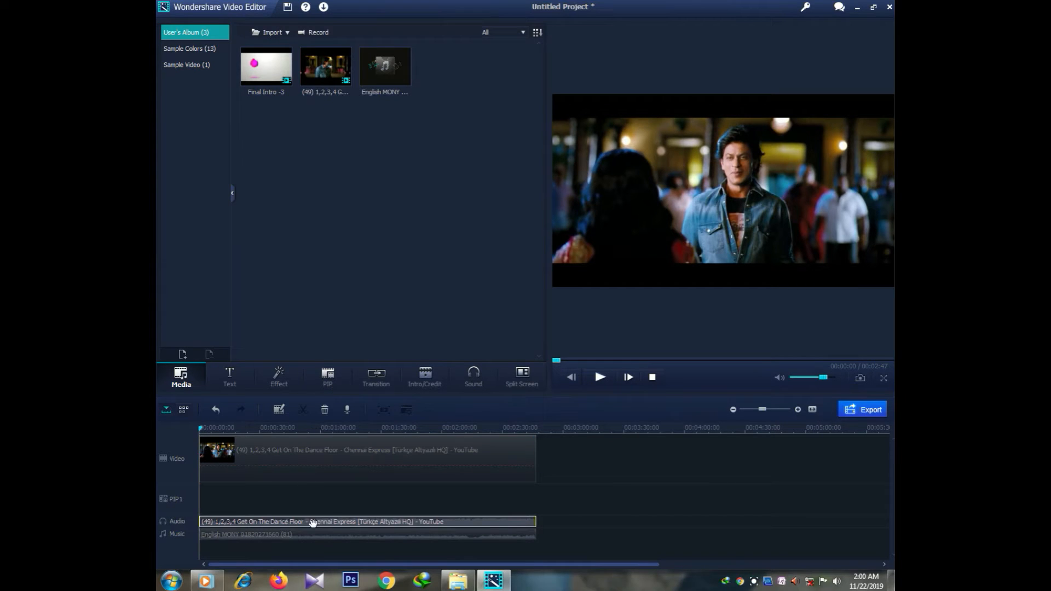
{"action": "left_click", "coordinate": [228, 377]}
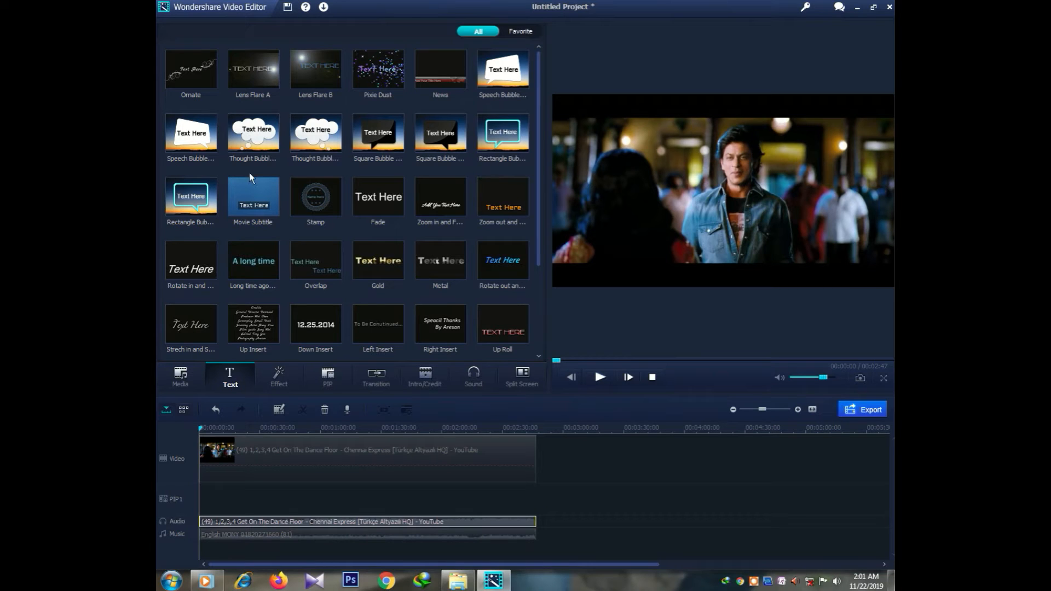
Step: Preview the Pixie Dust title, lay it across the full 2:47 text track, and open it for editing
{"action": "left_click", "coordinate": [387, 72]}
{"action": "left_click", "coordinate": [386, 71]}
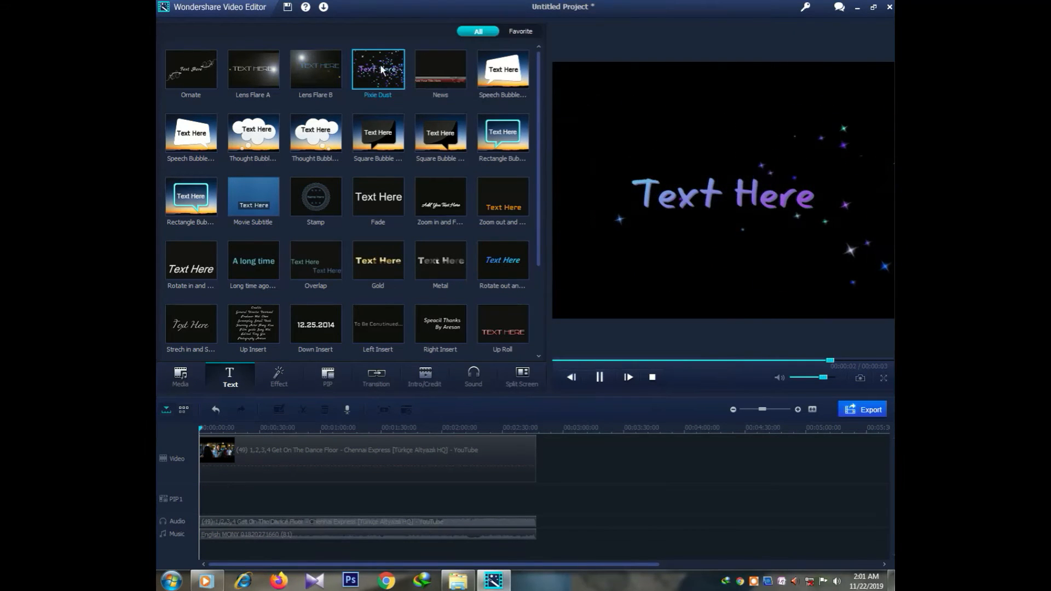
{"action": "left_click_drag", "start_coordinate": [380, 65], "coordinate": [533, 527]}
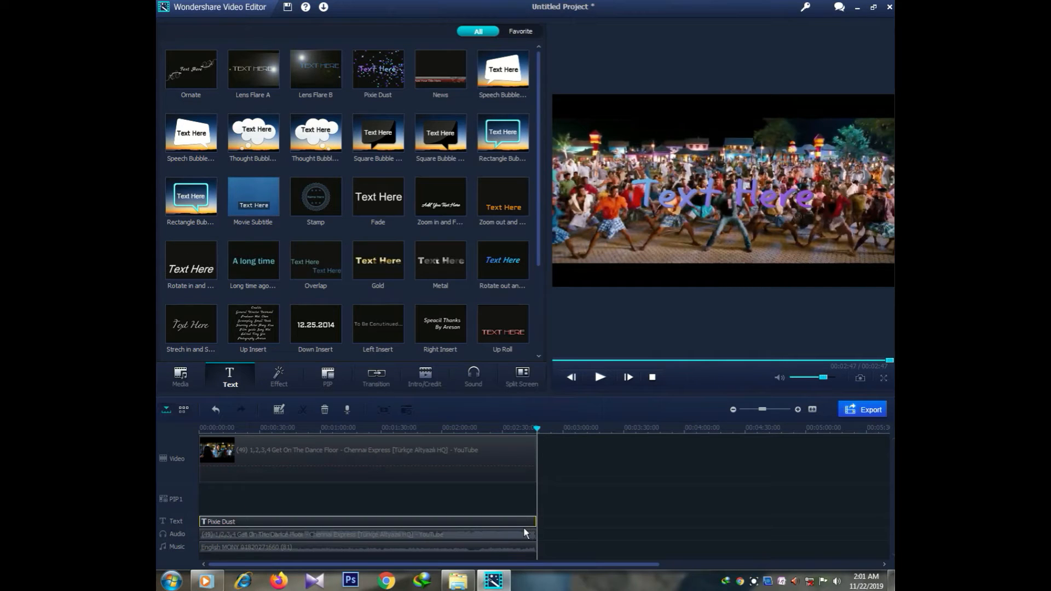
{"action": "double_click", "coordinate": [236, 523]}
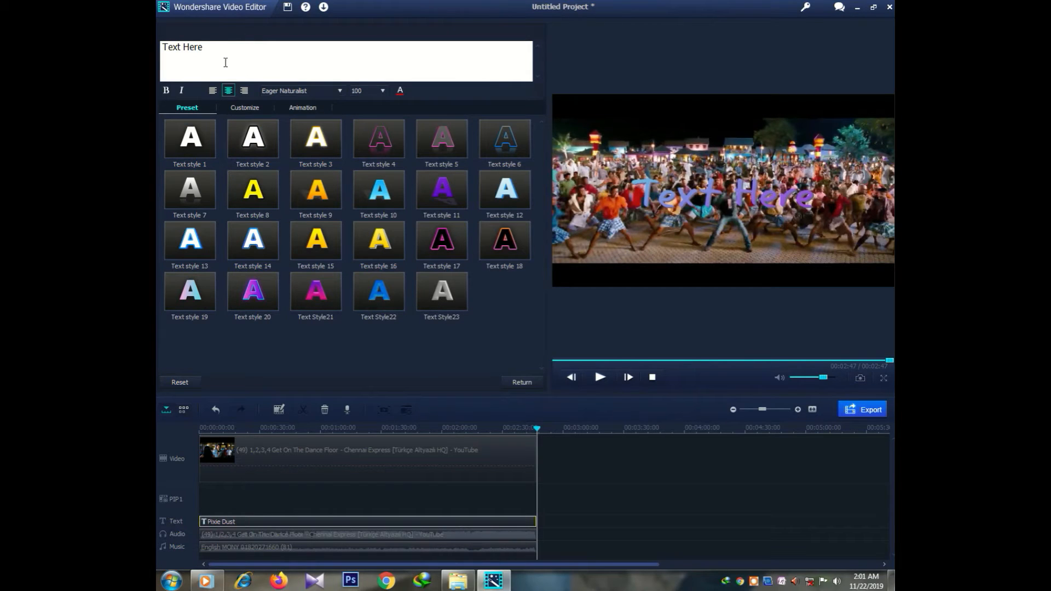
Step: Replace the 'Text Here' placeholder with the person's name and play the opening to check it
{"action": "left_click_drag", "start_coordinate": [205, 50], "coordinate": [164, 53]}
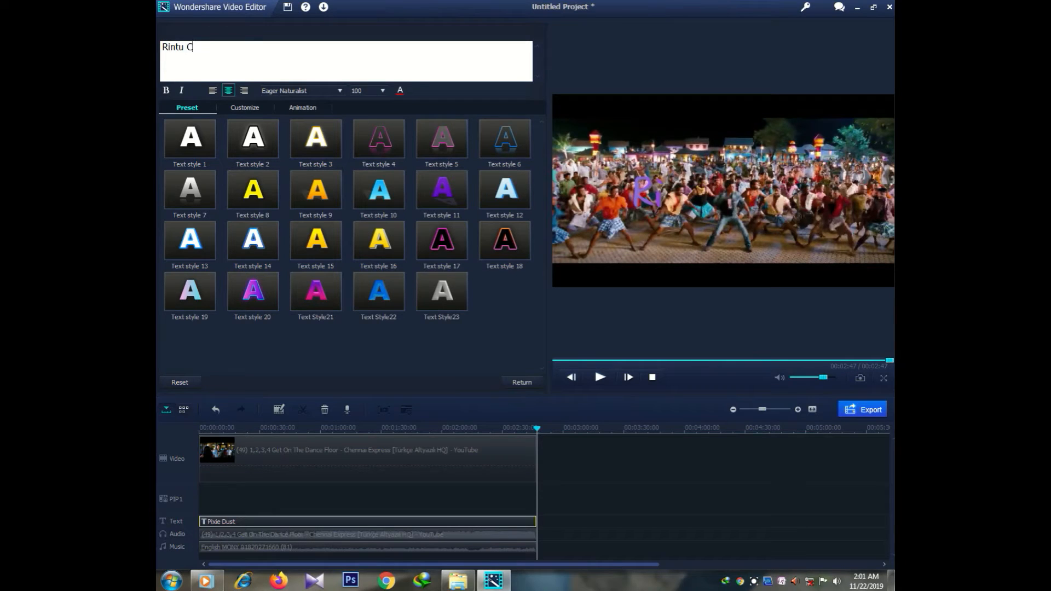
{"action": "left_click_drag", "start_coordinate": [536, 428], "coordinate": [523, 428]}
{"action": "left_click", "coordinate": [600, 378]}
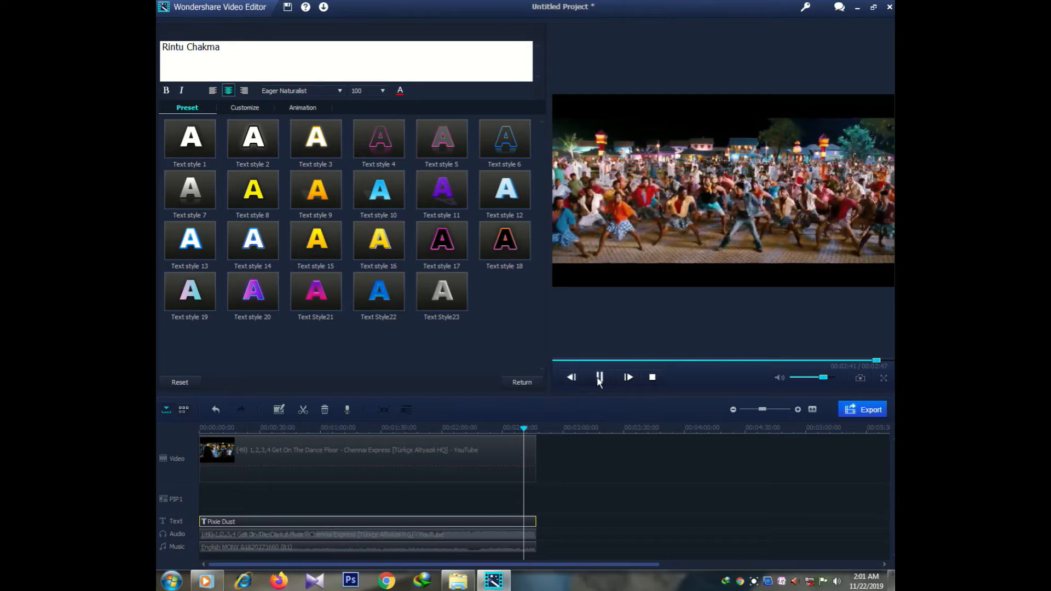
{"action": "left_click", "coordinate": [574, 361]}
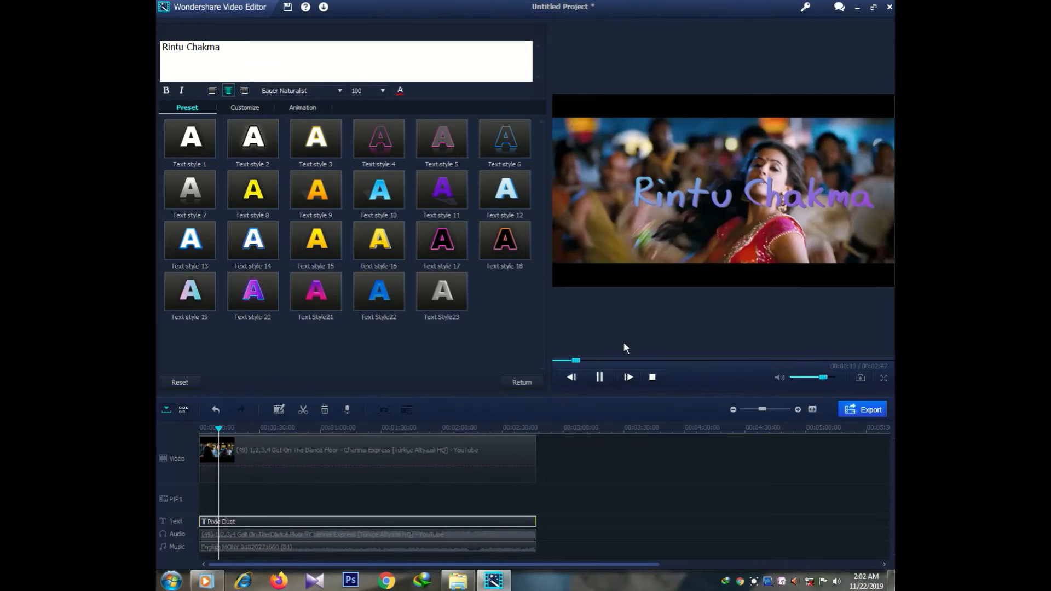
{"action": "left_click", "coordinate": [600, 377]}
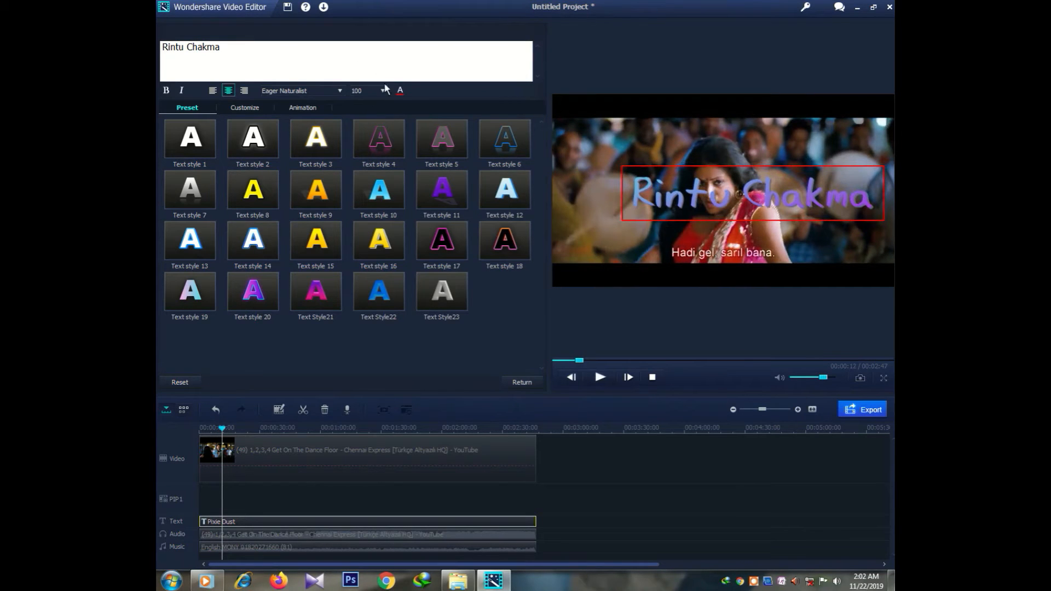
{"action": "left_click", "coordinate": [402, 93]}
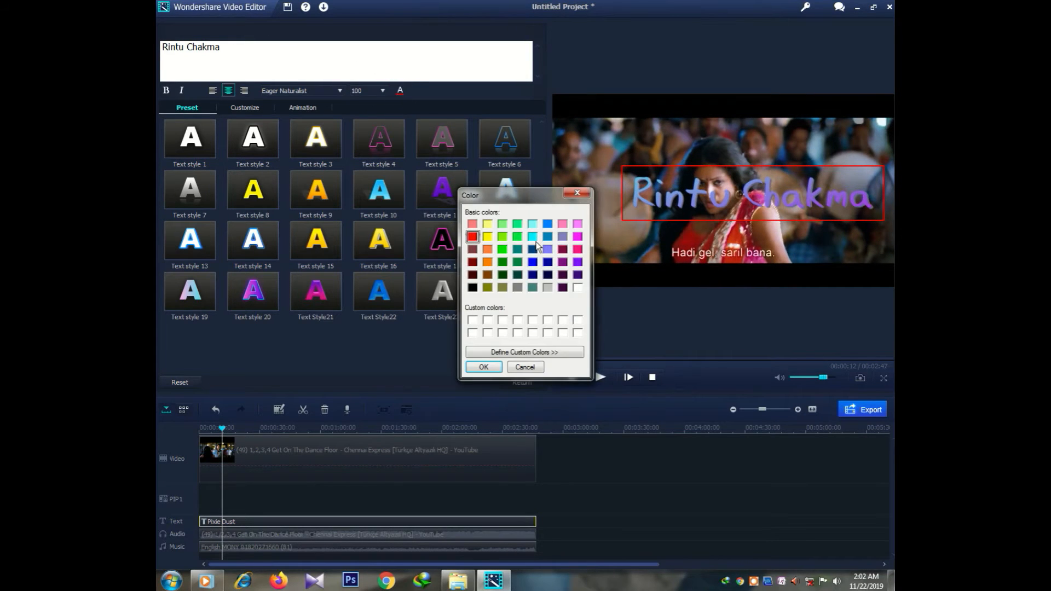
Step: Change the title text colour to green
{"action": "left_click", "coordinate": [519, 260]}
{"action": "left_click", "coordinate": [501, 250]}
{"action": "left_click", "coordinate": [483, 367]}
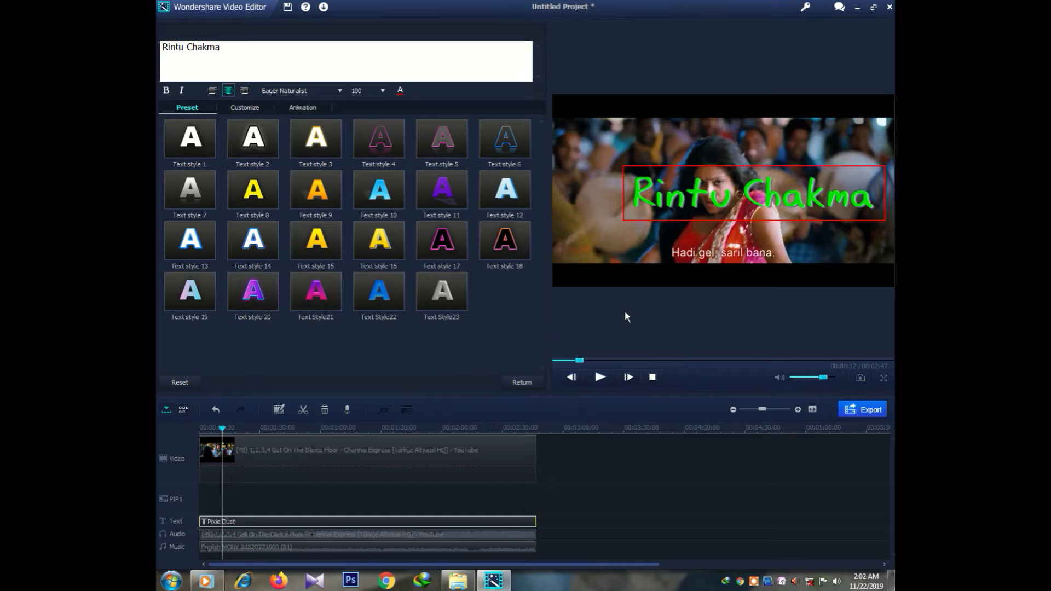
Step: Nudge the title slightly left in the frame, play back to check it, and return
{"action": "left_click", "coordinate": [753, 189]}
{"action": "left_click_drag", "start_coordinate": [752, 189], "coordinate": [710, 191]}
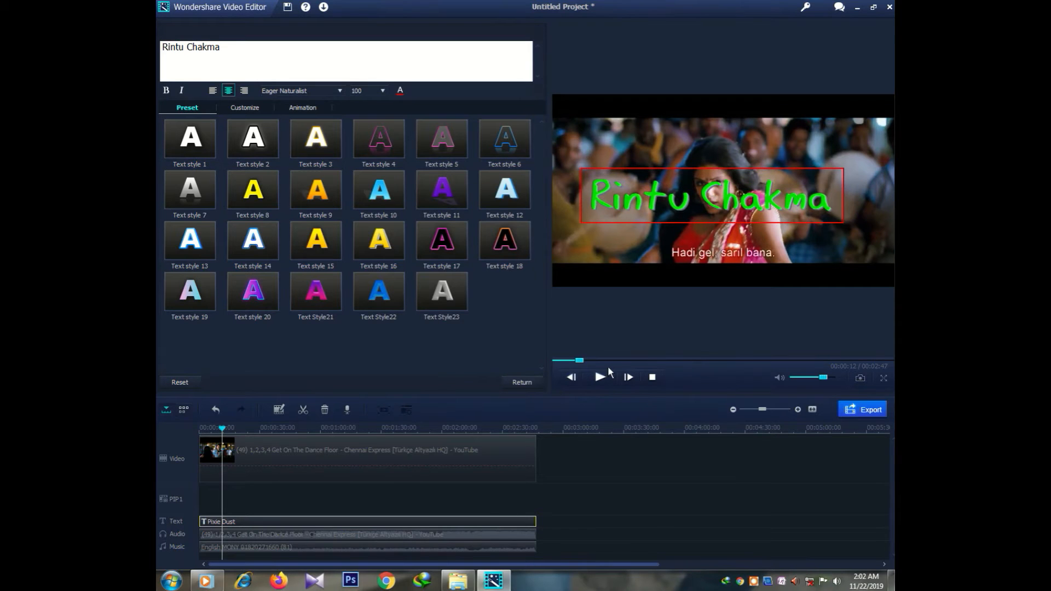
{"action": "left_click", "coordinate": [600, 377]}
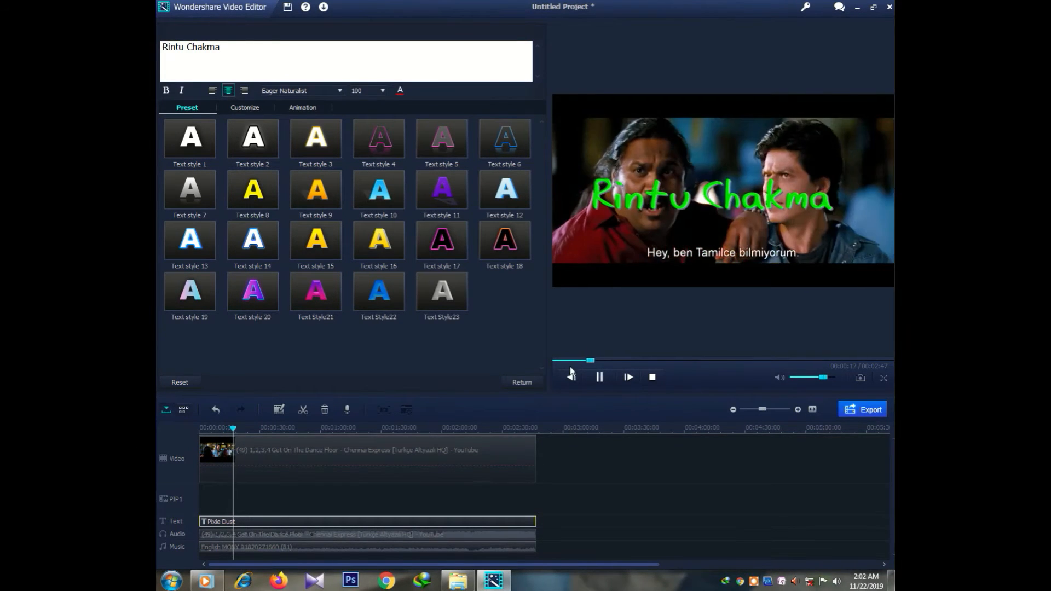
{"action": "left_click", "coordinate": [600, 378]}
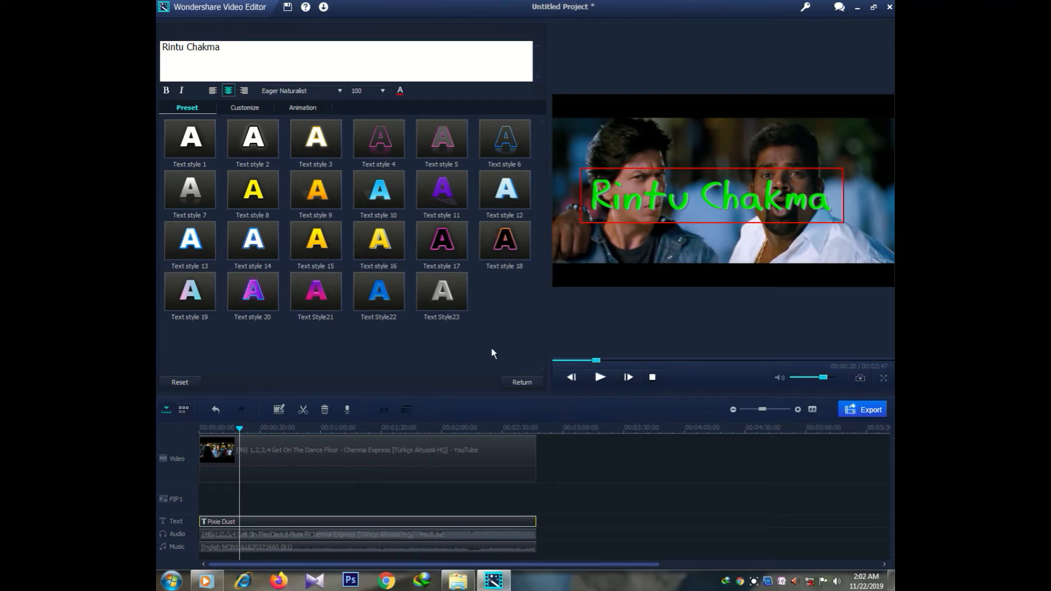
{"action": "left_click", "coordinate": [522, 382]}
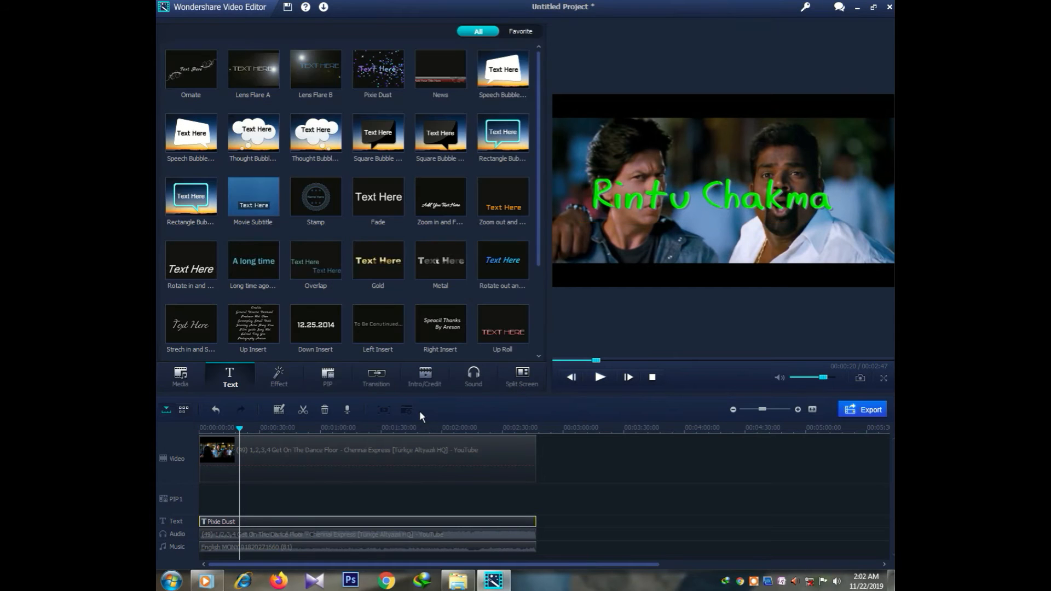
Step: Preview the DanGui, Holiday, September and Aegean effects, then apply MeregeStar across the whole clip
{"action": "left_click", "coordinate": [281, 377]}
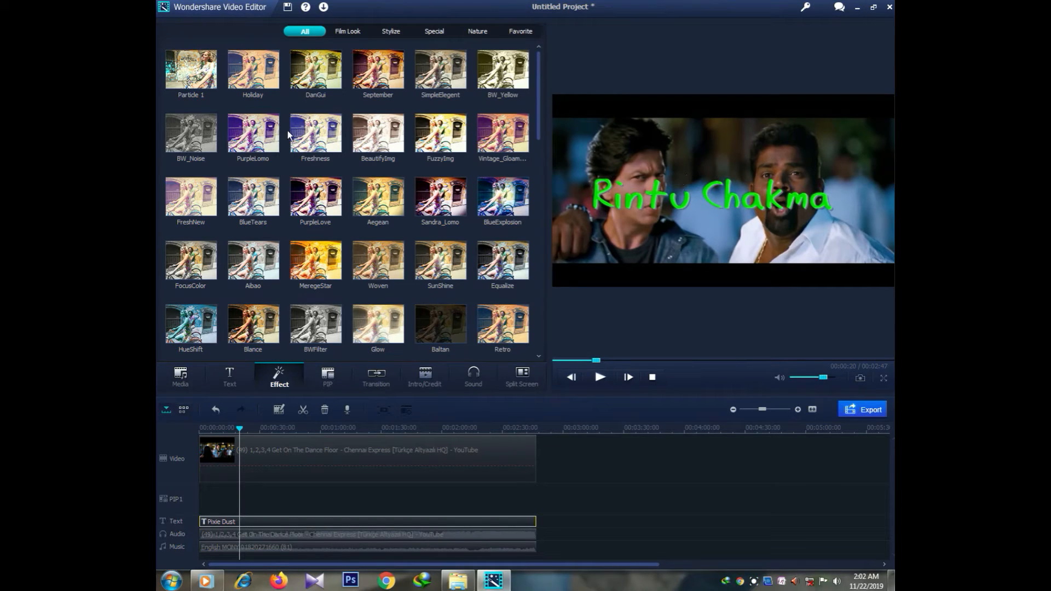
{"action": "left_click", "coordinate": [307, 67]}
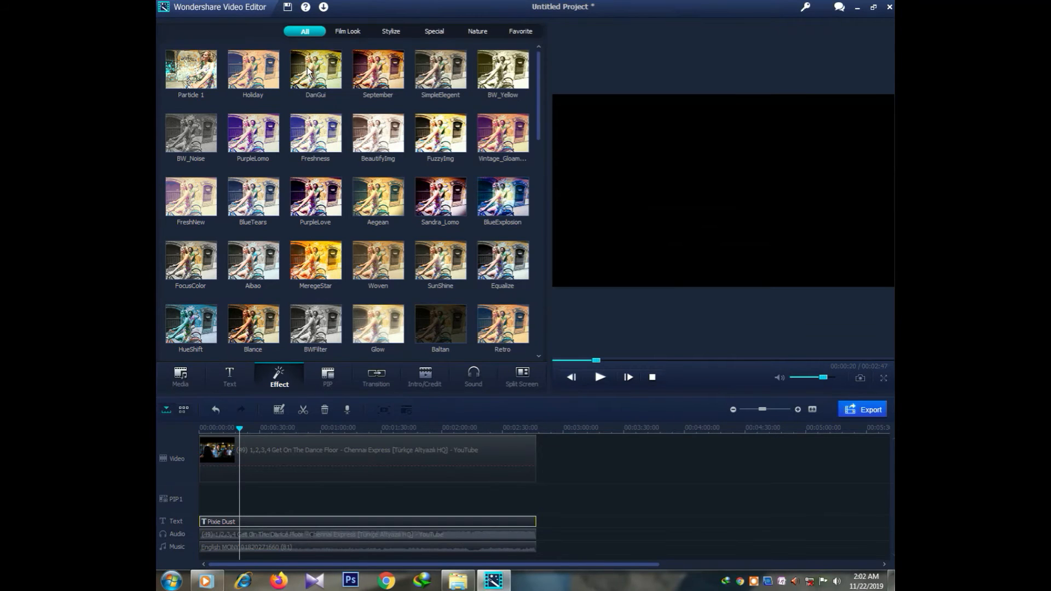
{"action": "left_click", "coordinate": [249, 75]}
{"action": "left_click", "coordinate": [375, 71]}
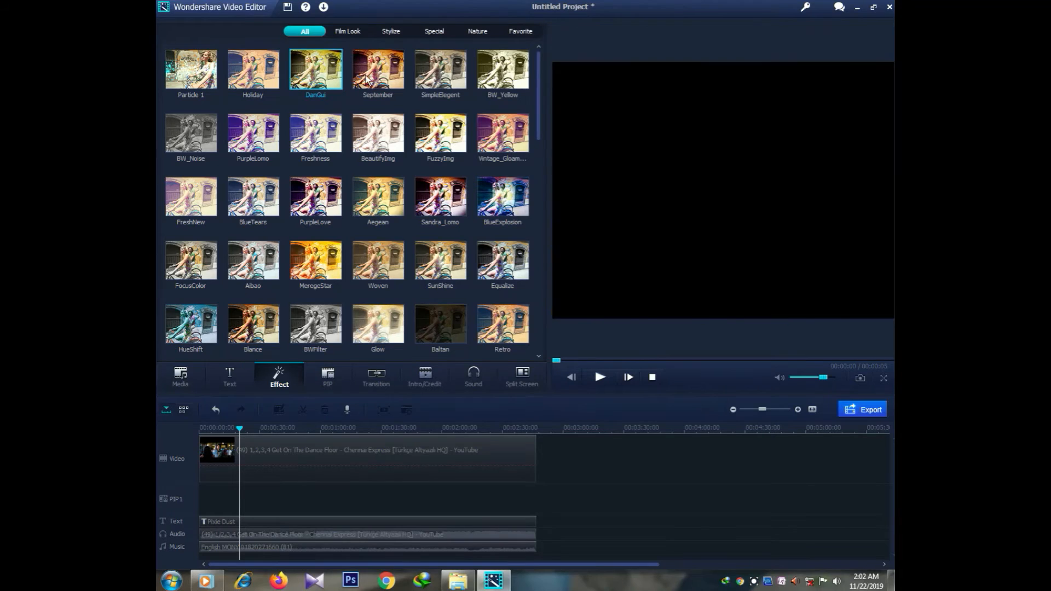
{"action": "left_click", "coordinate": [389, 199]}
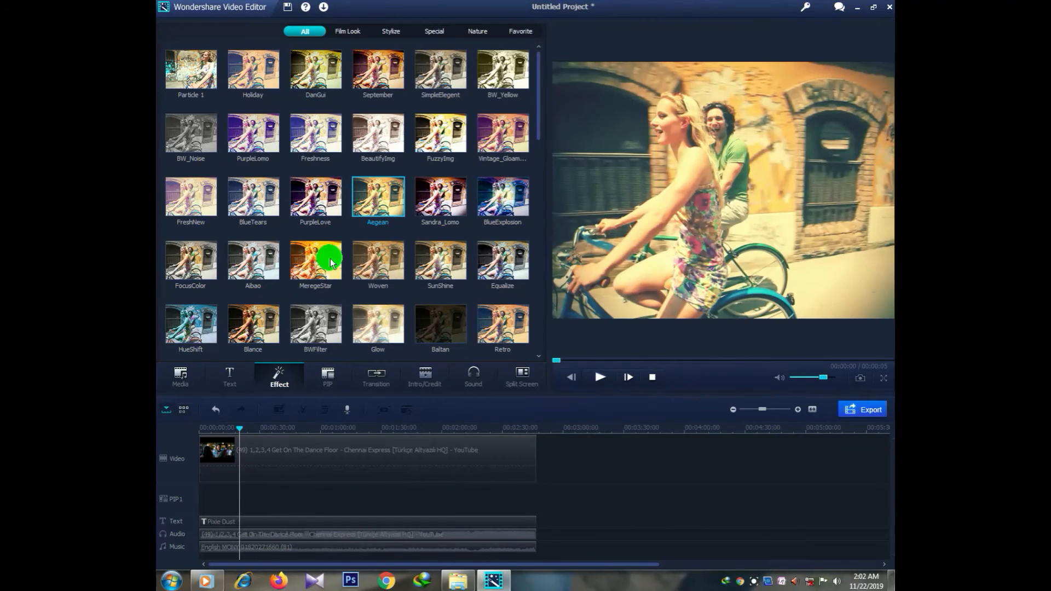
{"action": "left_click", "coordinate": [330, 258]}
{"action": "left_click_drag", "start_coordinate": [329, 259], "coordinate": [542, 497]}
Step: Play the project to check the MeregeStar sparkle effect
{"action": "left_click", "coordinate": [599, 378]}
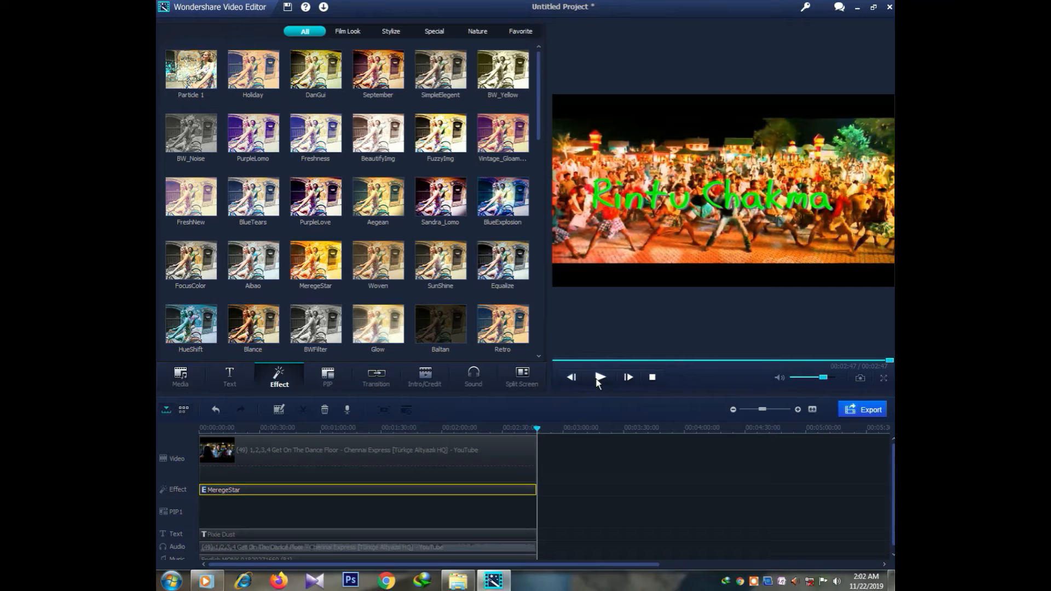
{"action": "left_click", "coordinate": [600, 377]}
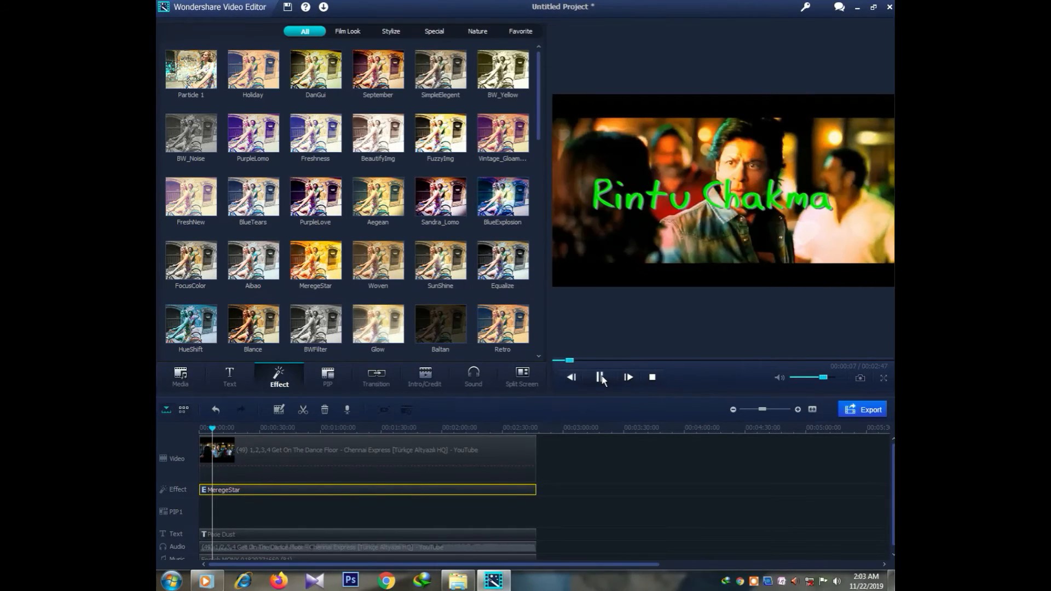
{"action": "left_click", "coordinate": [600, 377]}
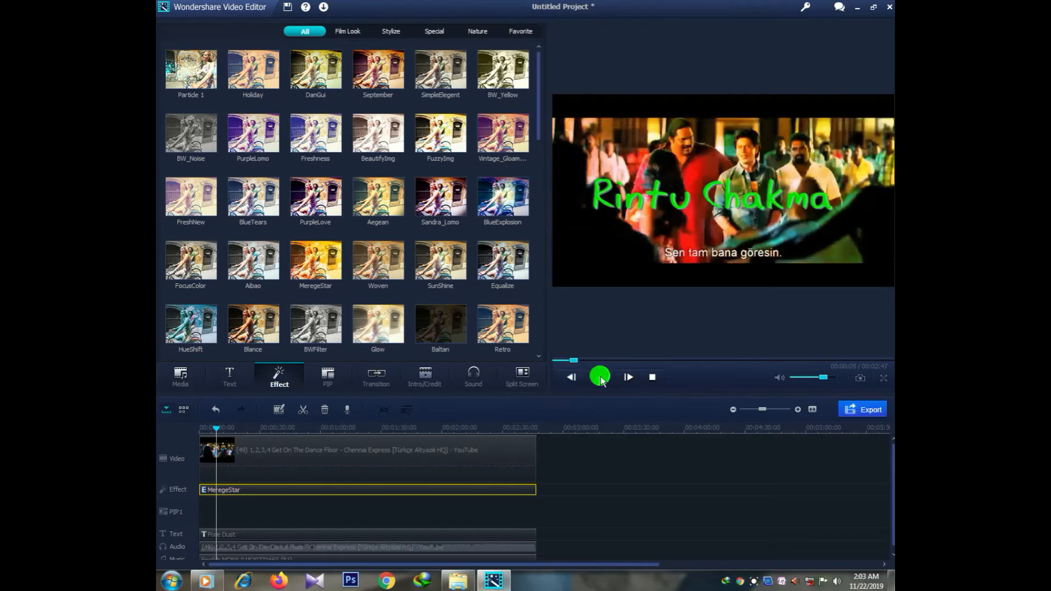
{"action": "left_click", "coordinate": [328, 381]}
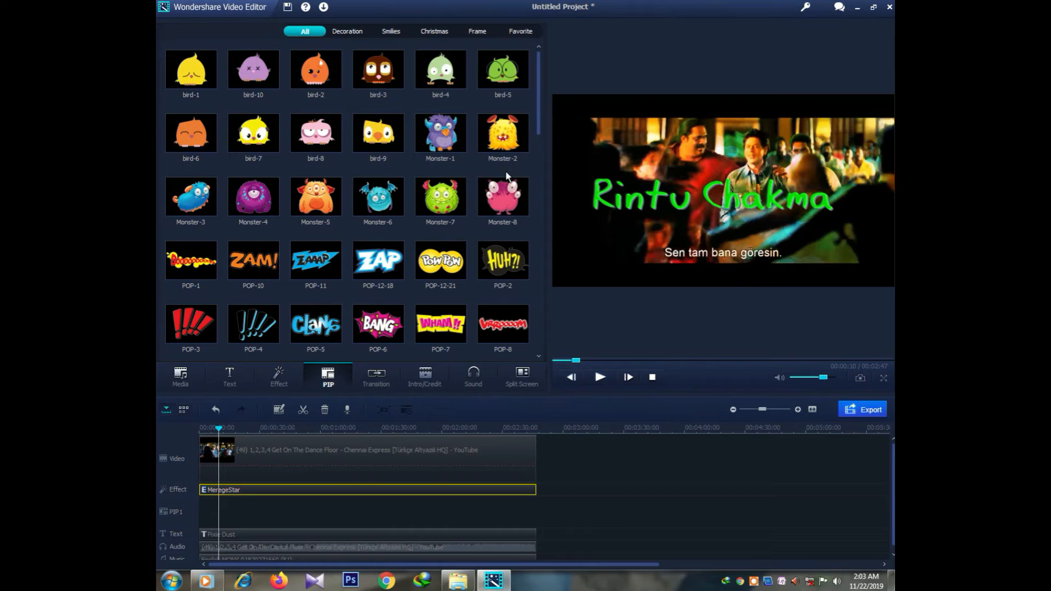
Step: Place the Valentine-11 love-birds sticker on the PIP1 track for the full 2:47 and open its motion options
{"action": "left_click_drag", "start_coordinate": [537, 130], "coordinate": [541, 221]}
{"action": "left_click", "coordinate": [317, 140]}
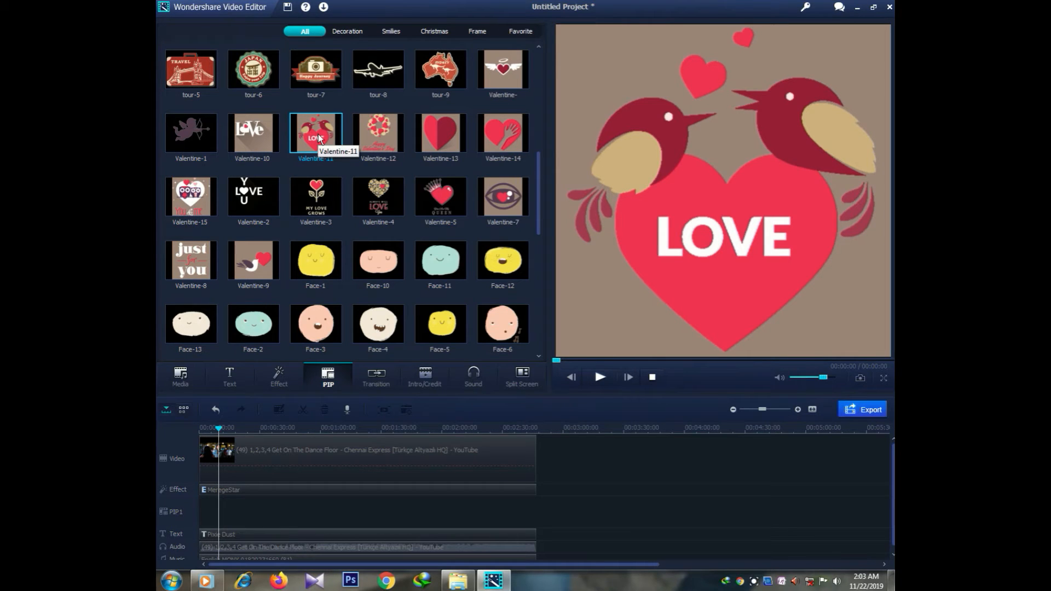
{"action": "left_click_drag", "start_coordinate": [319, 138], "coordinate": [536, 517]}
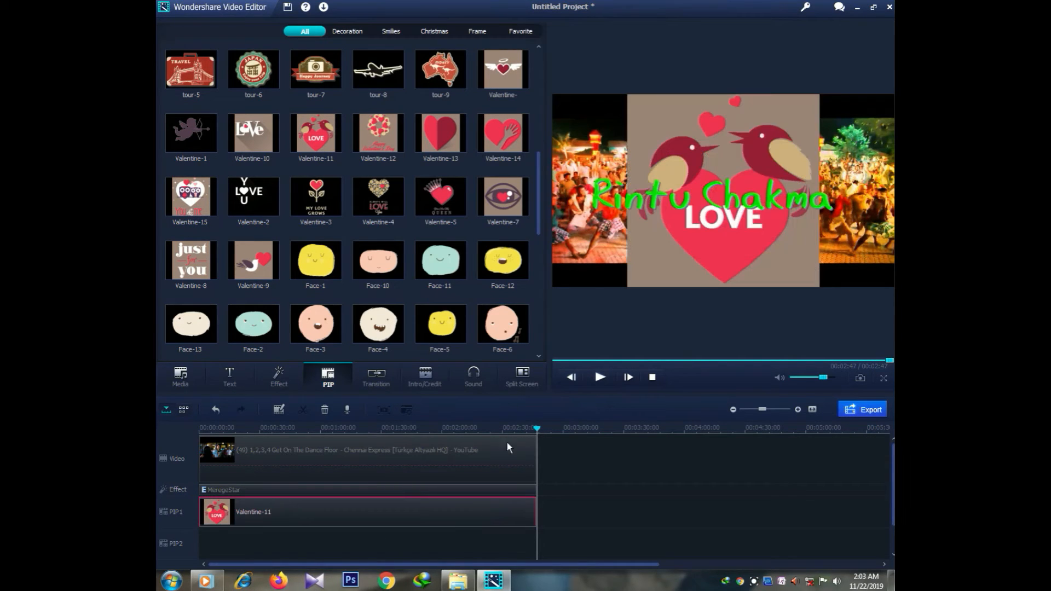
{"action": "double_click", "coordinate": [214, 516]}
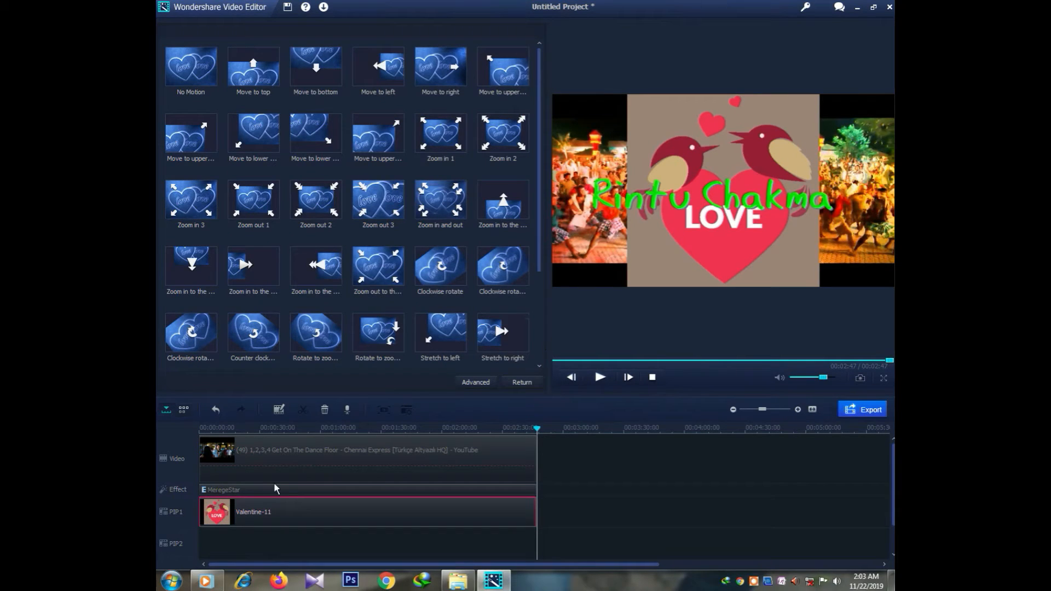
Step: Shrink the Valentine-11 sticker to a small square and move it to the frame's left side
{"action": "left_click", "coordinate": [225, 511]}
{"action": "left_click", "coordinate": [225, 511]}
{"action": "left_click", "coordinate": [601, 379]}
{"action": "left_click", "coordinate": [604, 382]}
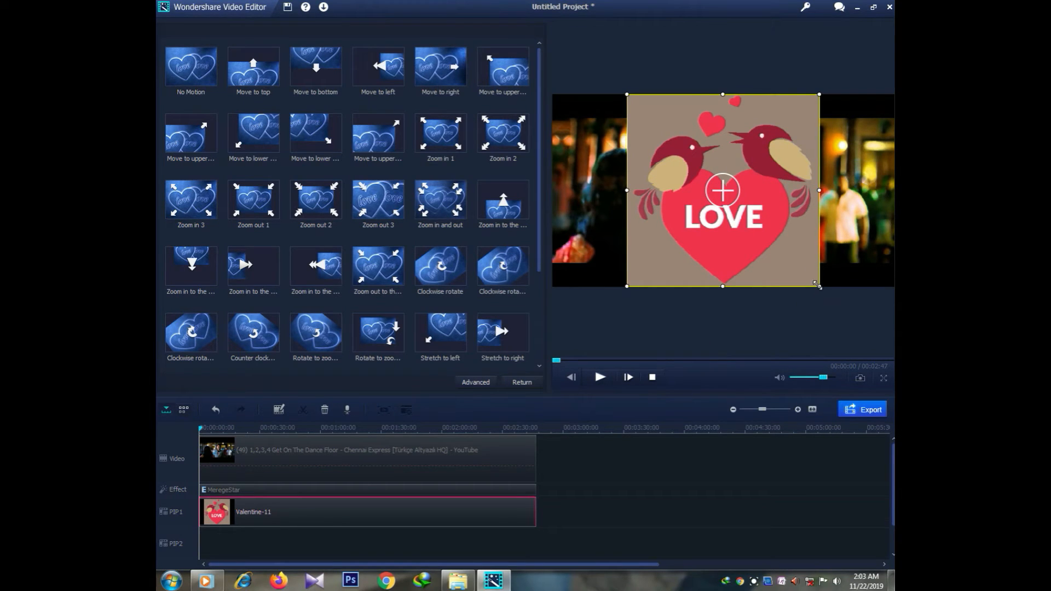
{"action": "mouse_move", "coordinate": [817, 284]}
{"action": "left_mouse_down"}
{"action": "mouse_move", "coordinate": [695, 166]}
{"action": "mouse_move", "coordinate": [628, 147]}
{"action": "left_mouse_up"}
{"action": "left_click_drag", "start_coordinate": [581, 213], "coordinate": [581, 239]}
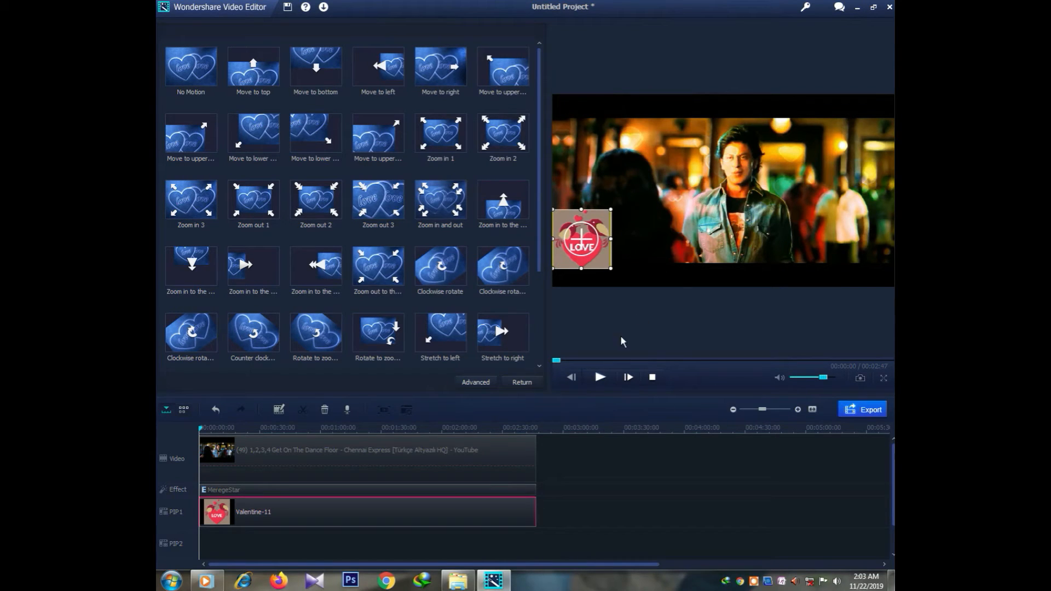
Step: Play back to check the sticker placement, then close the motion presets
{"action": "left_click", "coordinate": [602, 377]}
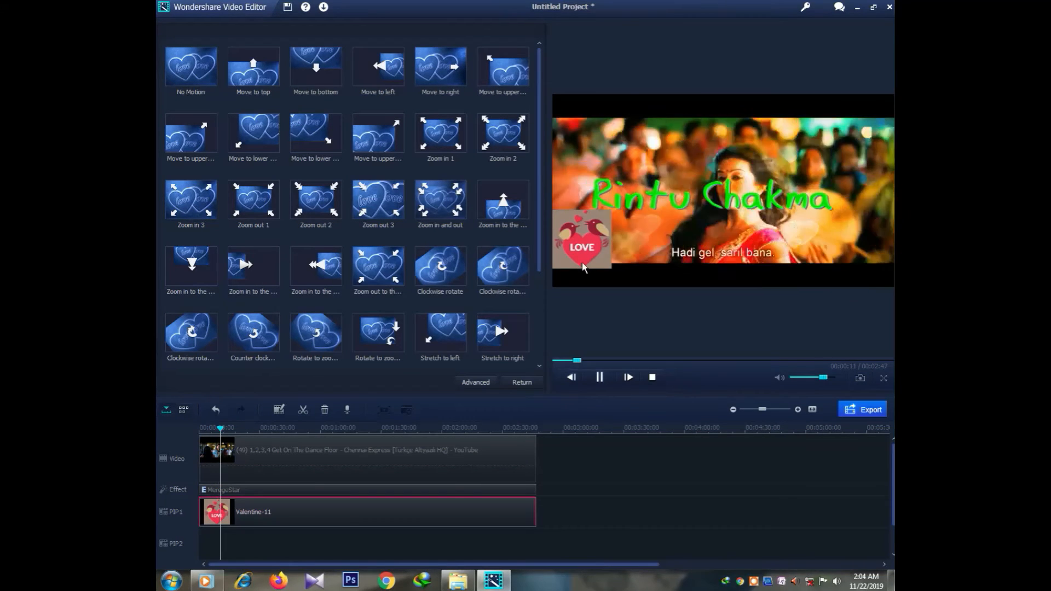
{"action": "left_click", "coordinate": [600, 378]}
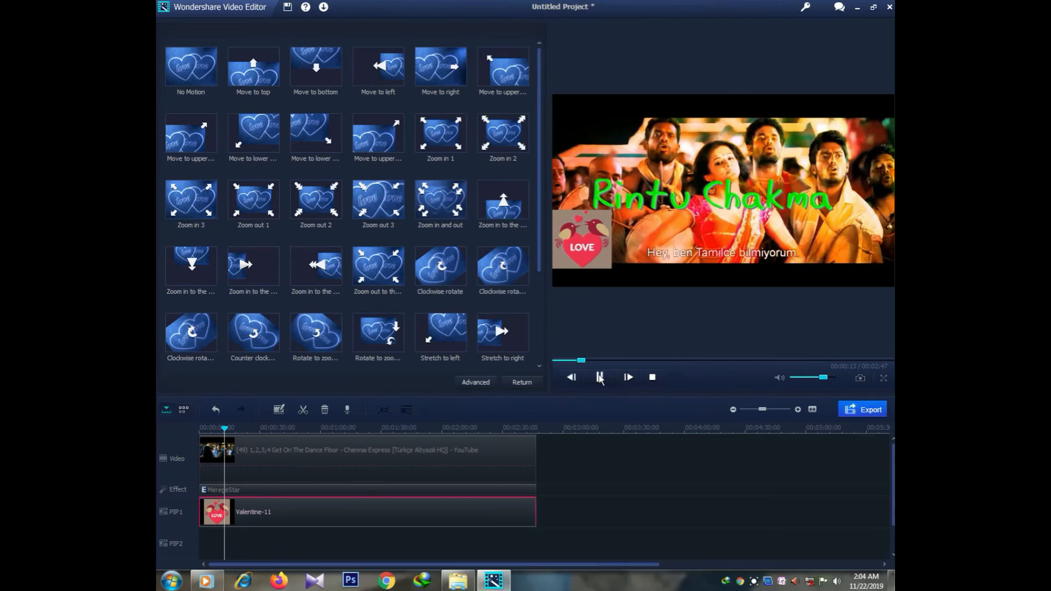
{"action": "left_click", "coordinate": [534, 383]}
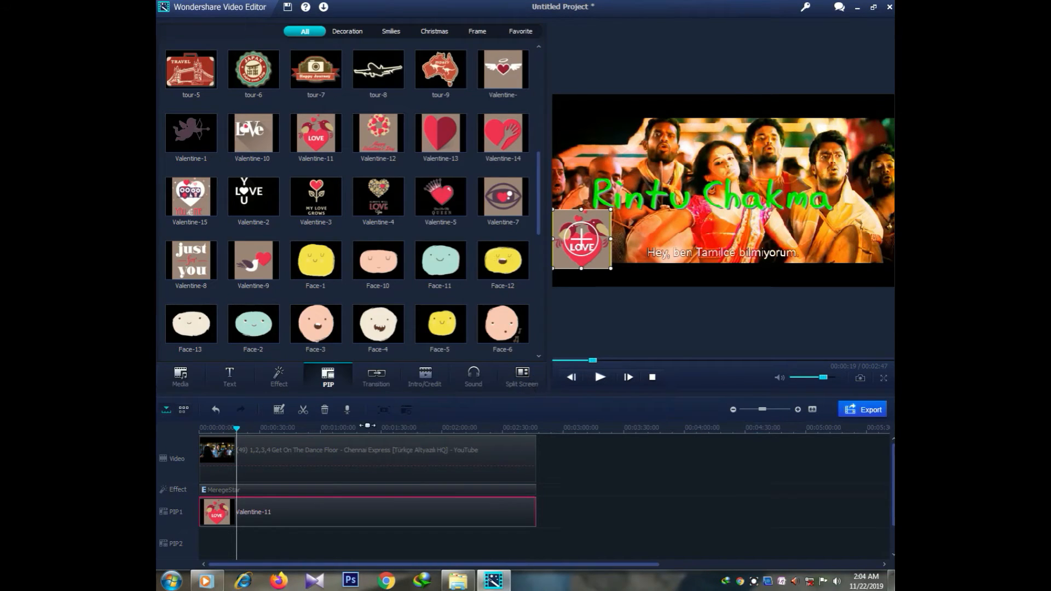
Step: Add the Bar transition to the video clip and play it back to preview
{"action": "left_click", "coordinate": [375, 381]}
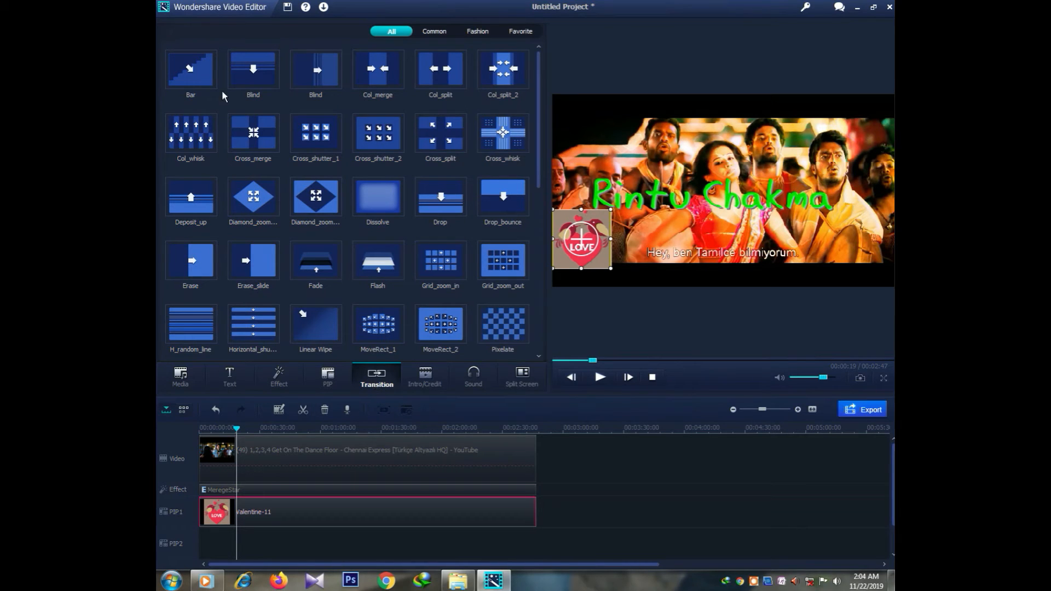
{"action": "left_click", "coordinate": [203, 74]}
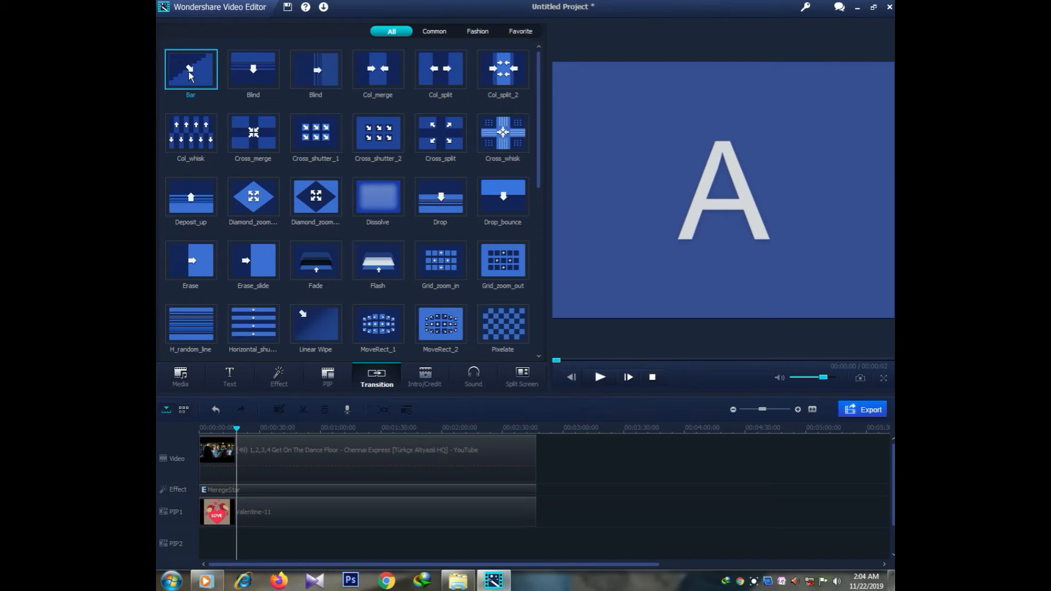
{"action": "mouse_move", "coordinate": [190, 77]}
{"action": "left_mouse_down"}
{"action": "mouse_move", "coordinate": [220, 195]}
{"action": "mouse_move", "coordinate": [235, 373]}
{"action": "mouse_move", "coordinate": [229, 484]}
{"action": "mouse_move", "coordinate": [208, 471]}
{"action": "left_mouse_up"}
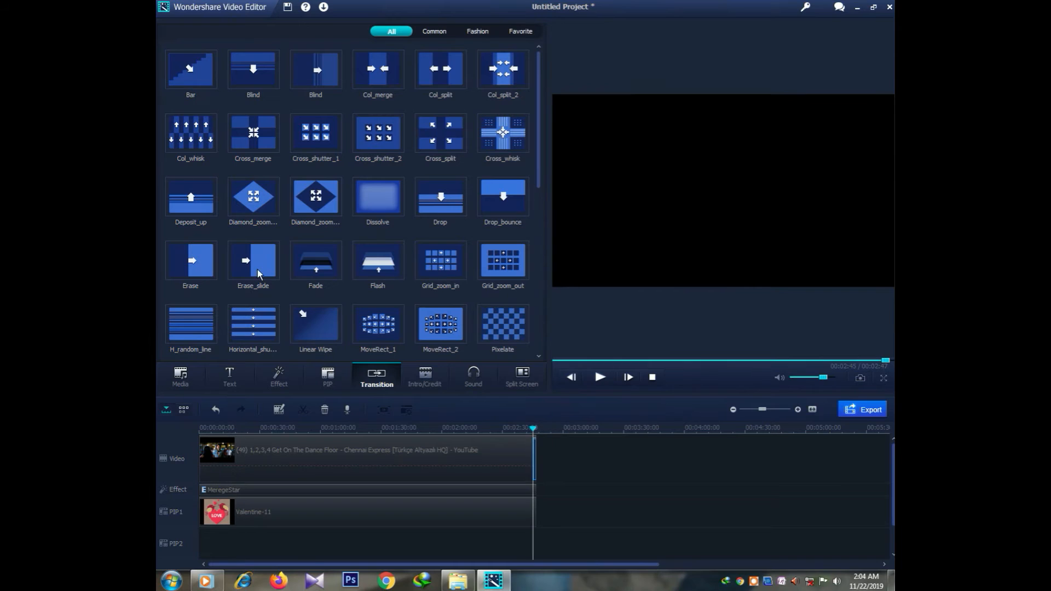
{"action": "left_click", "coordinate": [191, 70]}
{"action": "left_click", "coordinate": [192, 75]}
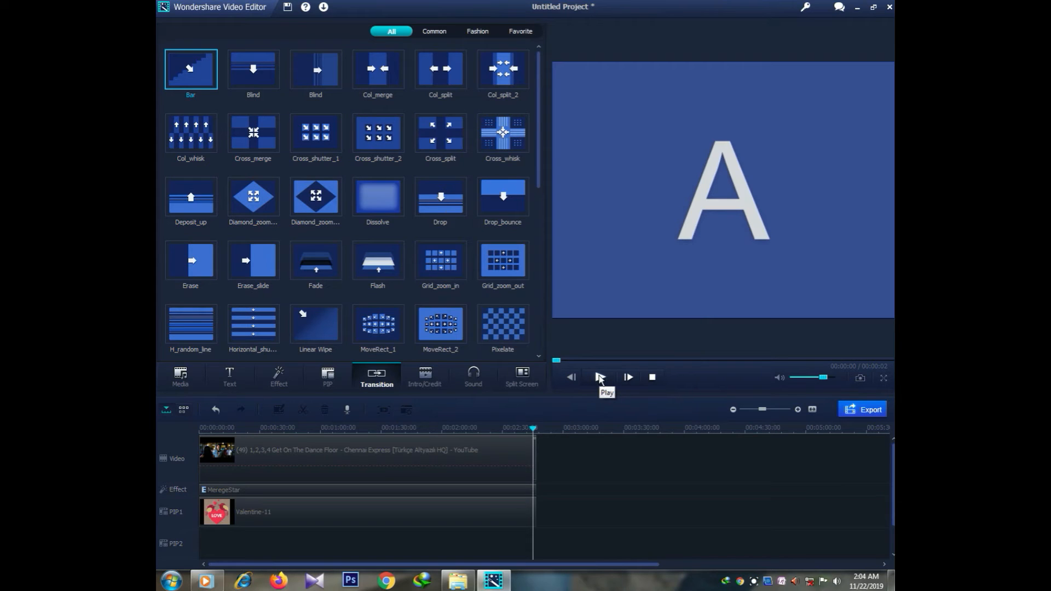
{"action": "left_click", "coordinate": [599, 378]}
{"action": "left_click", "coordinate": [426, 378]}
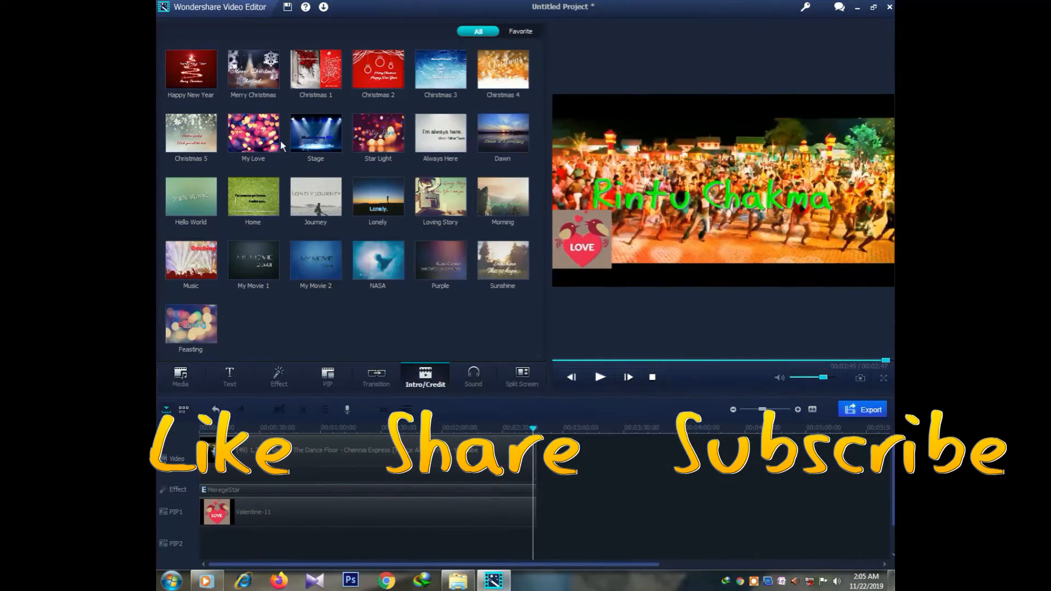
Step: Preview the My Love and Loving Story intro templates without adding either
{"action": "left_click", "coordinate": [250, 141]}
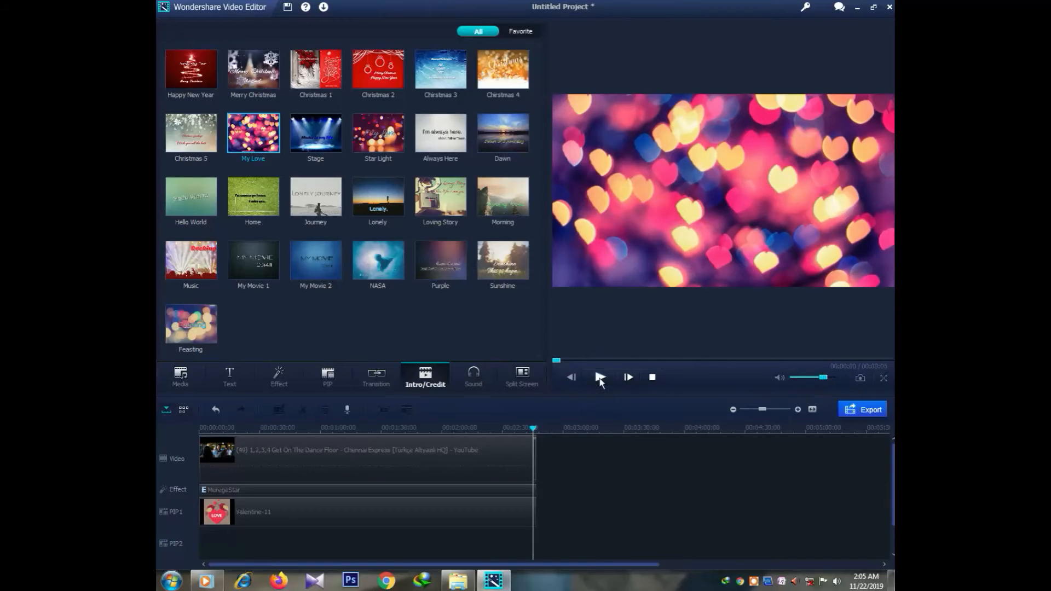
{"action": "left_click", "coordinate": [601, 378]}
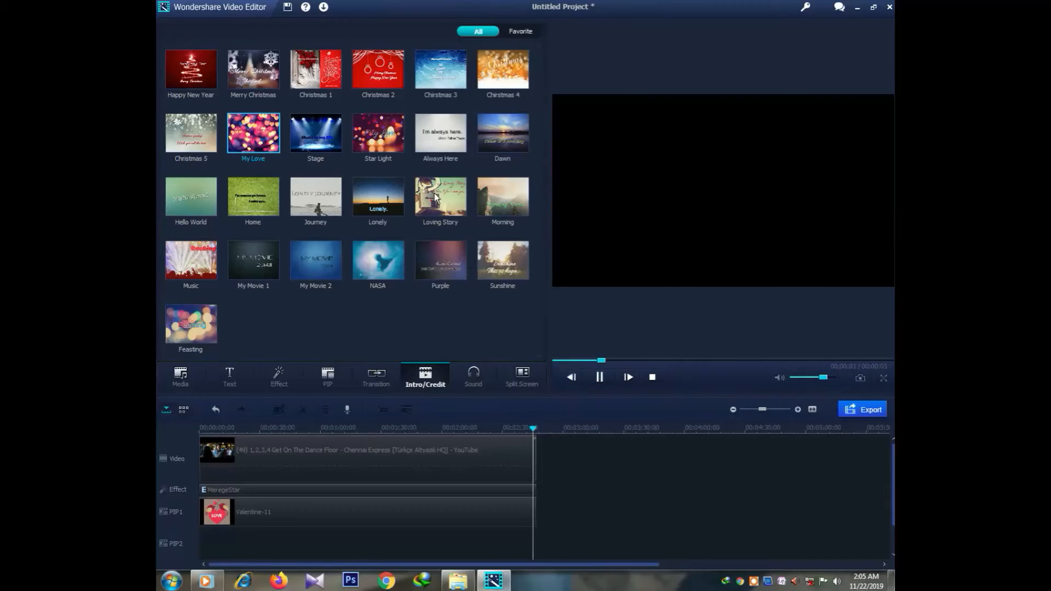
{"action": "left_click", "coordinate": [436, 196]}
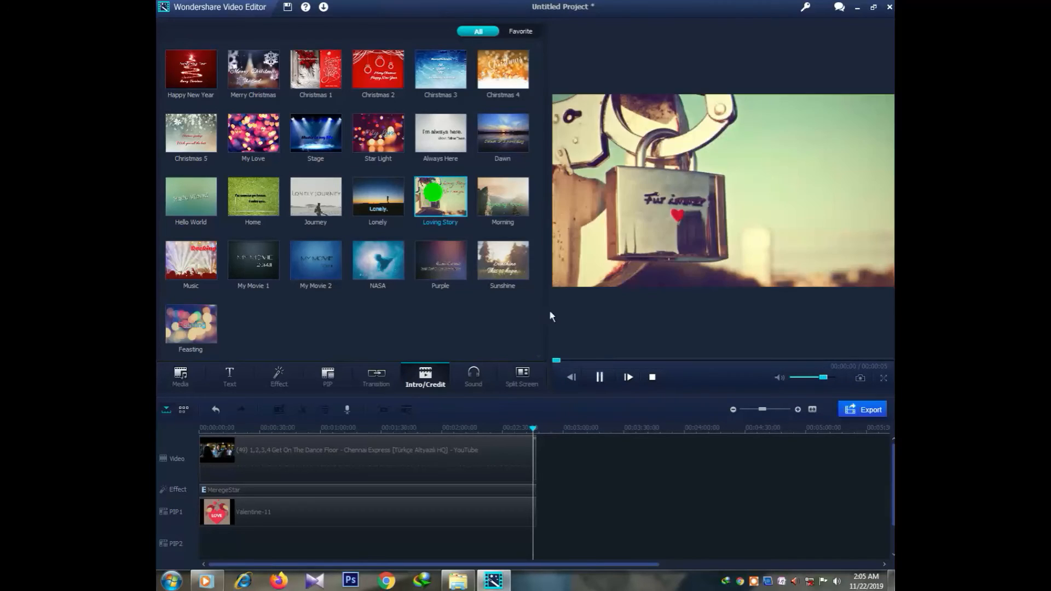
{"action": "left_click", "coordinate": [599, 377]}
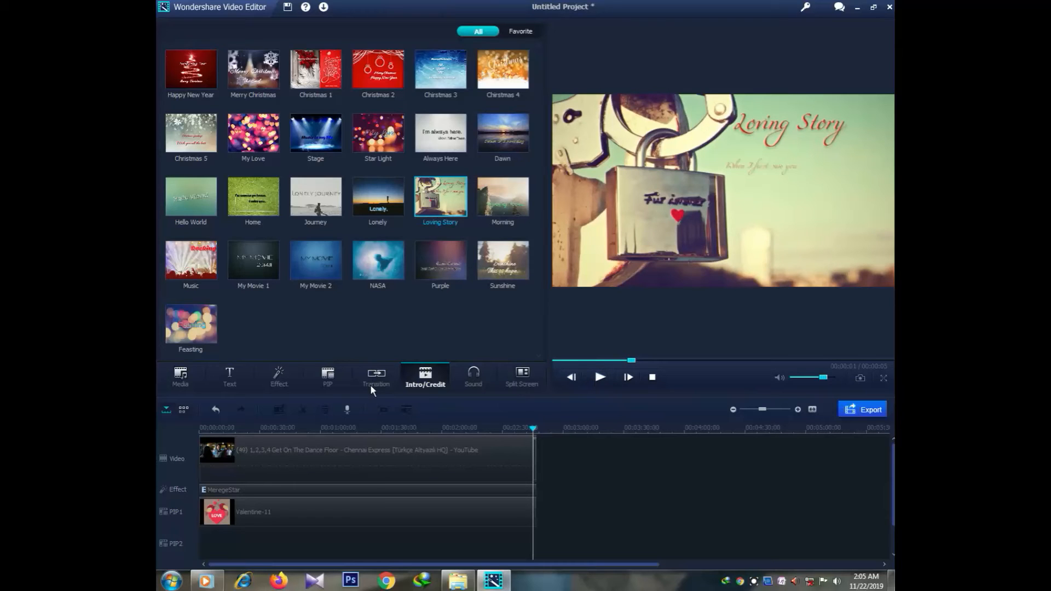
{"action": "left_click", "coordinate": [472, 380]}
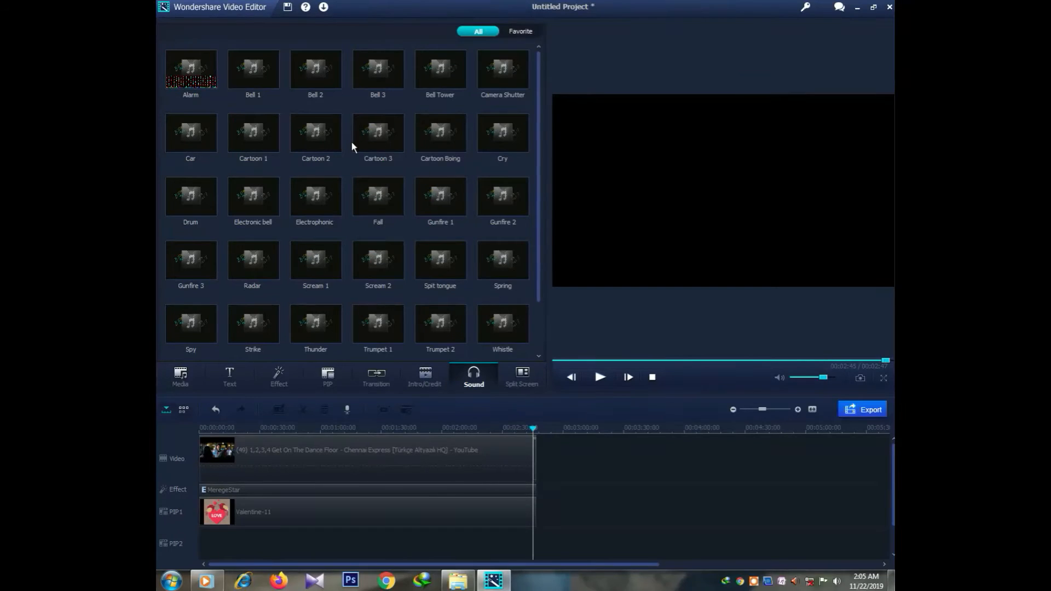
Step: Put the Bell 1 sound effect at the very start of the Sound track and play the project back
{"action": "scroll", "coordinate": [350, 144], "scroll_direction": "down", "scroll_amount": 2}
{"action": "scroll", "coordinate": [321, 149], "scroll_direction": "up", "scroll_amount": 2}
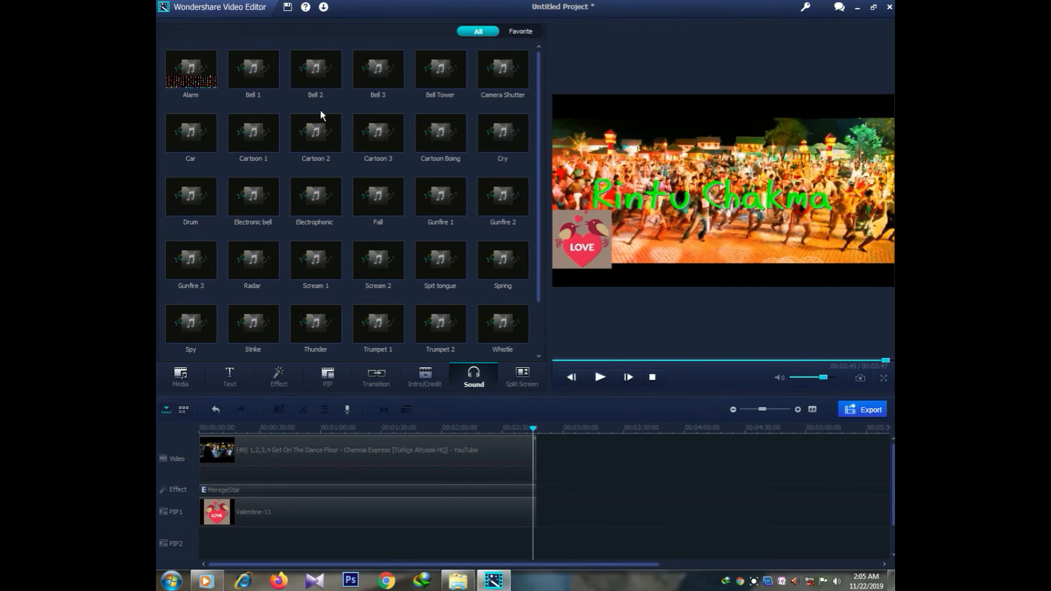
{"action": "left_click", "coordinate": [254, 67]}
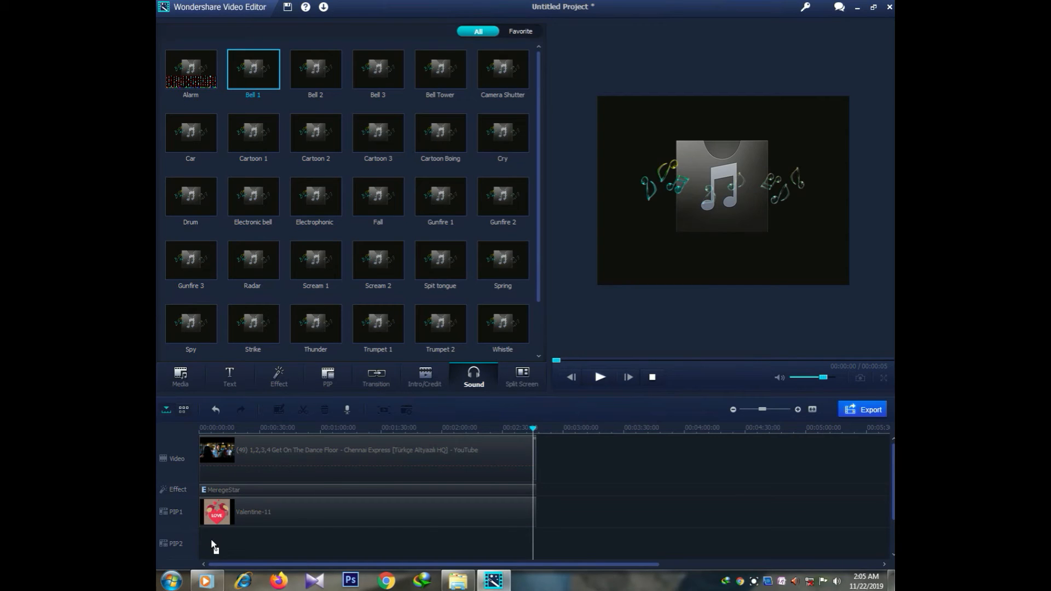
{"action": "left_click_drag", "start_coordinate": [203, 535], "coordinate": [205, 537]}
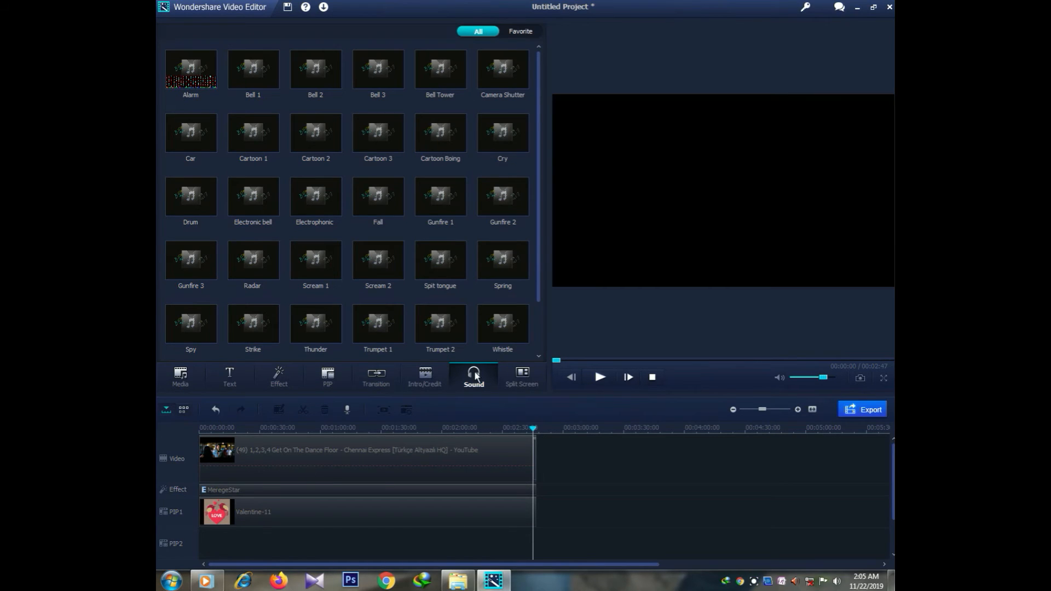
{"action": "left_click", "coordinate": [598, 377]}
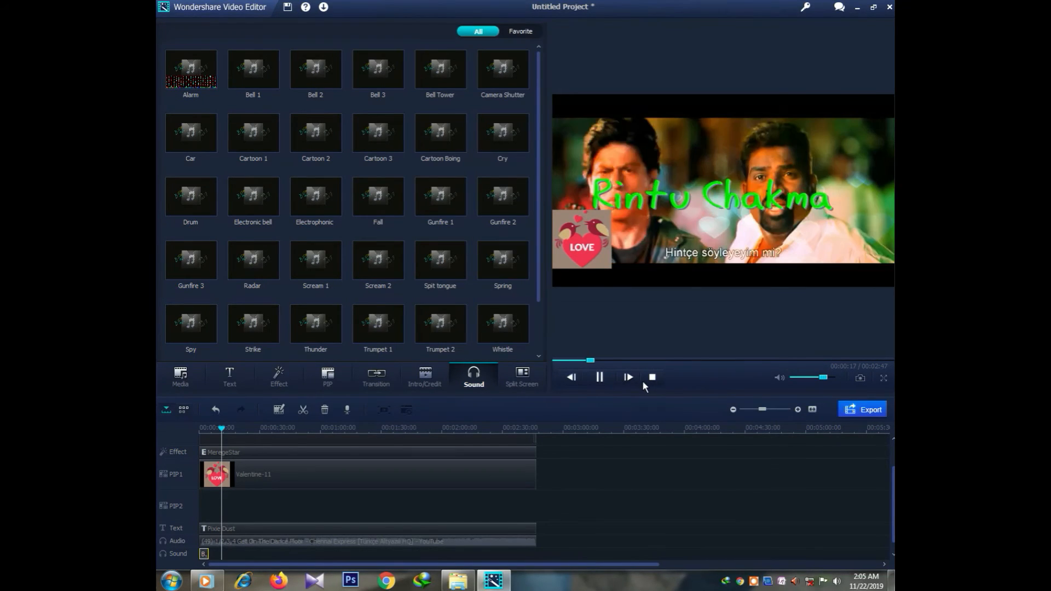
{"action": "left_click", "coordinate": [600, 378]}
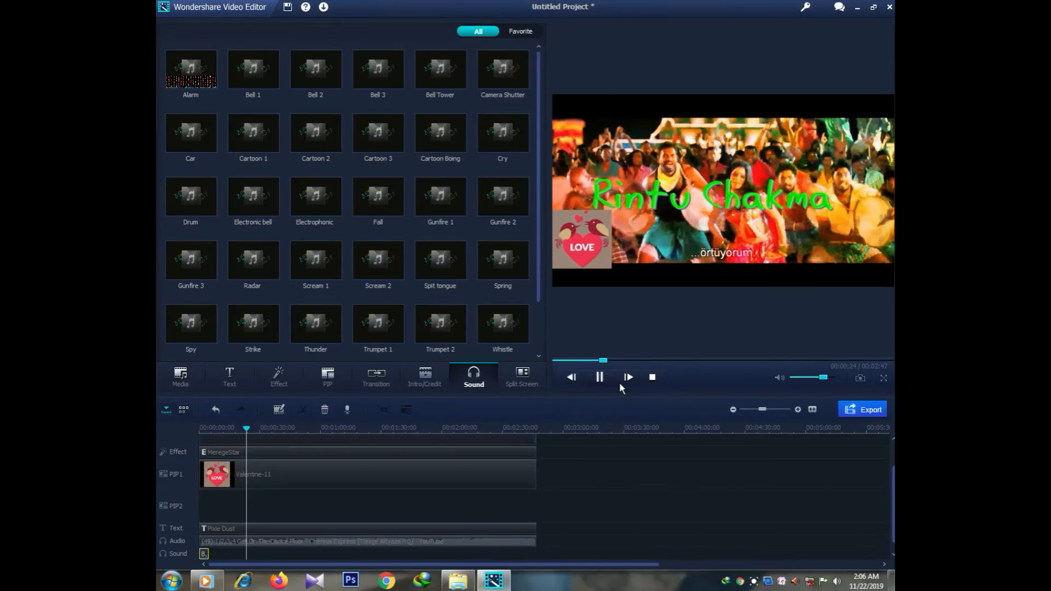
{"action": "left_click", "coordinate": [600, 377]}
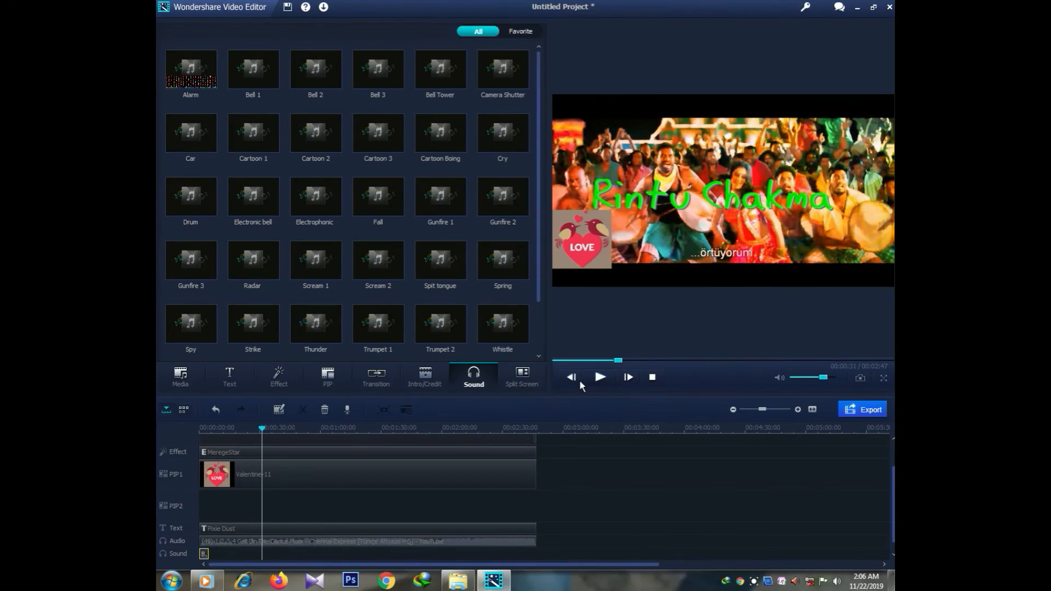
Step: Preview the 2 Screen A and 3 Screen E split-screen layouts without applying them
{"action": "left_click", "coordinate": [523, 380]}
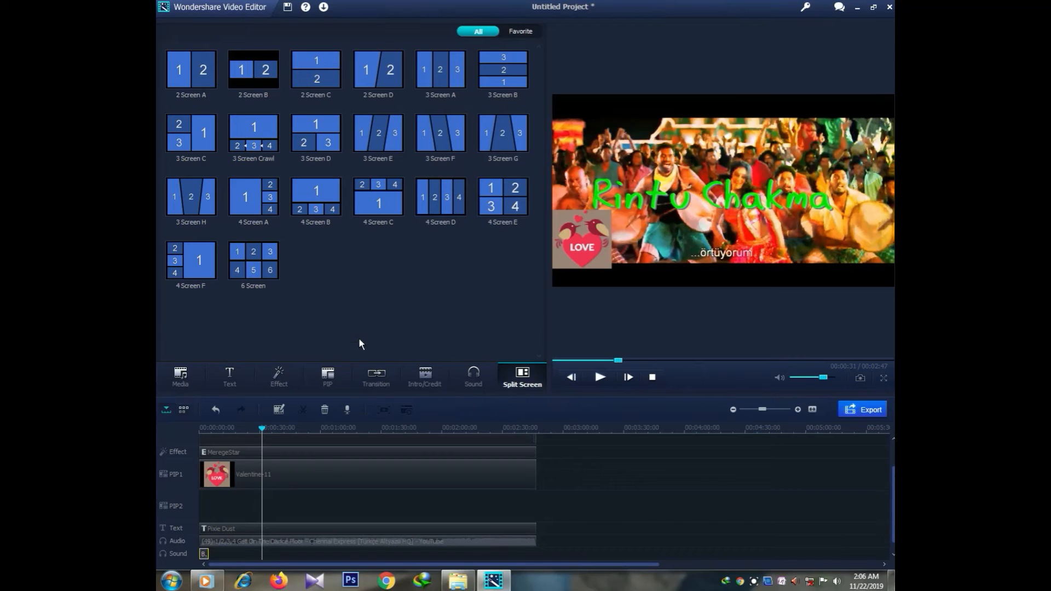
{"action": "left_click", "coordinate": [207, 74]}
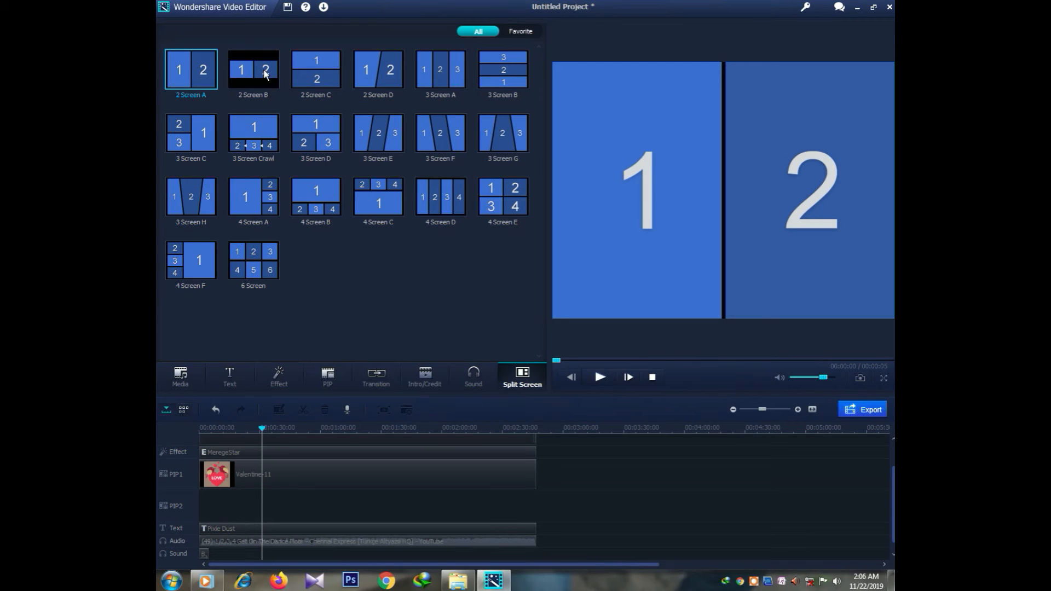
{"action": "left_click", "coordinate": [381, 134]}
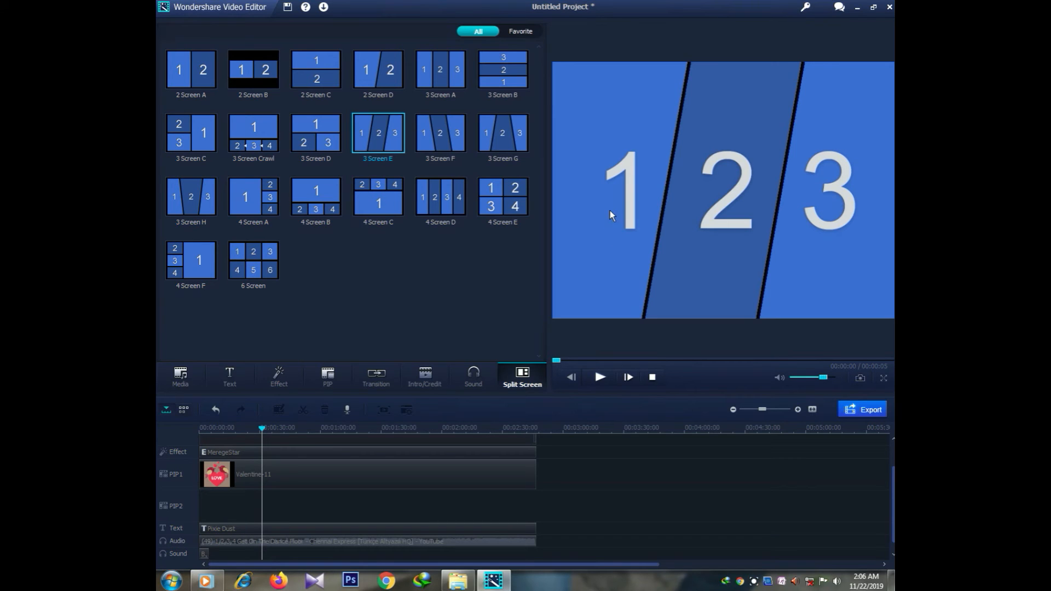
{"action": "left_click", "coordinate": [705, 205]}
{"action": "left_click", "coordinate": [816, 204]}
Step: Return to the Media library's three clips, leaving the sort order and All media filter unchanged
{"action": "left_click", "coordinate": [470, 34]}
{"action": "left_click", "coordinate": [180, 385]}
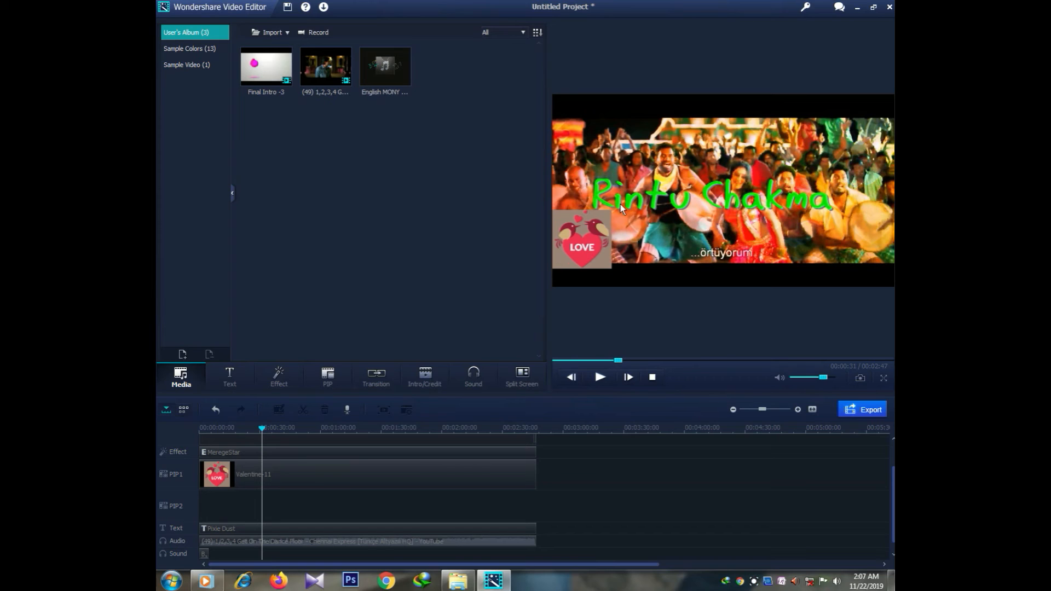
{"action": "left_click", "coordinate": [538, 34]}
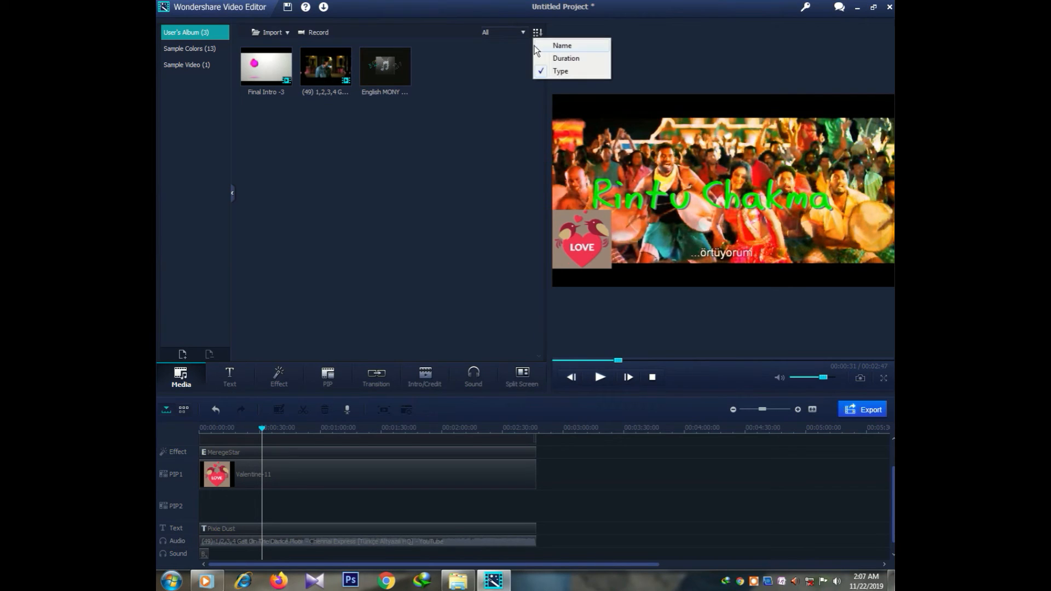
{"action": "left_click", "coordinate": [512, 65]}
{"action": "left_click", "coordinate": [499, 32]}
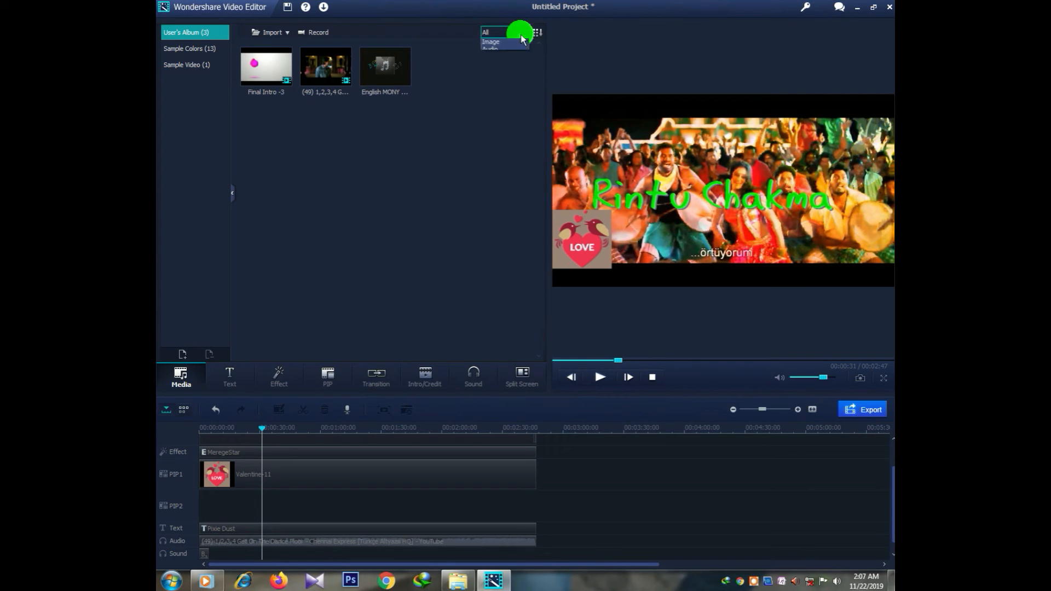
{"action": "left_click", "coordinate": [491, 114]}
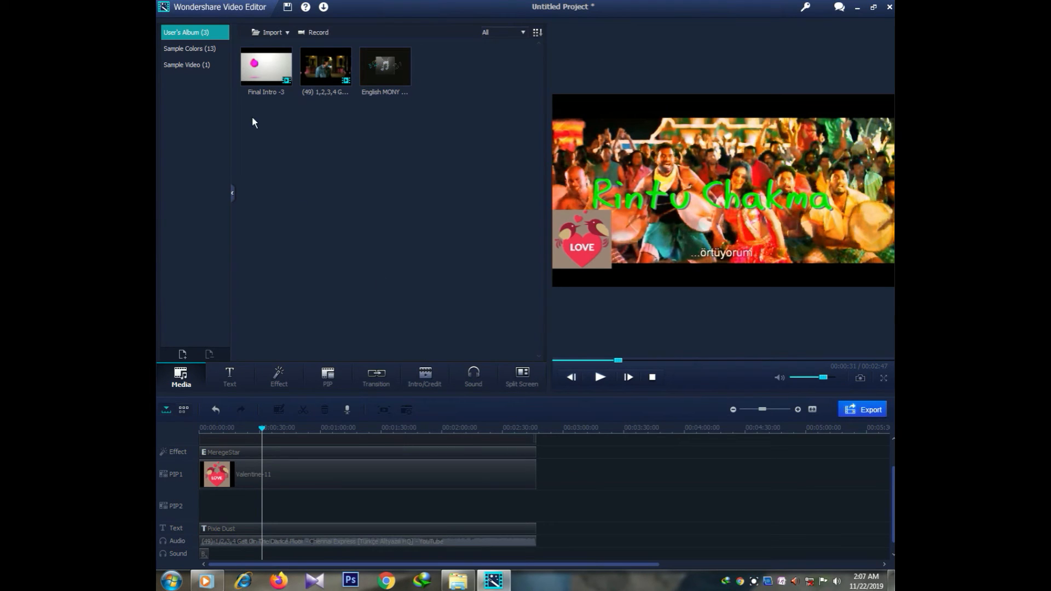
{"action": "left_click", "coordinate": [209, 8]}
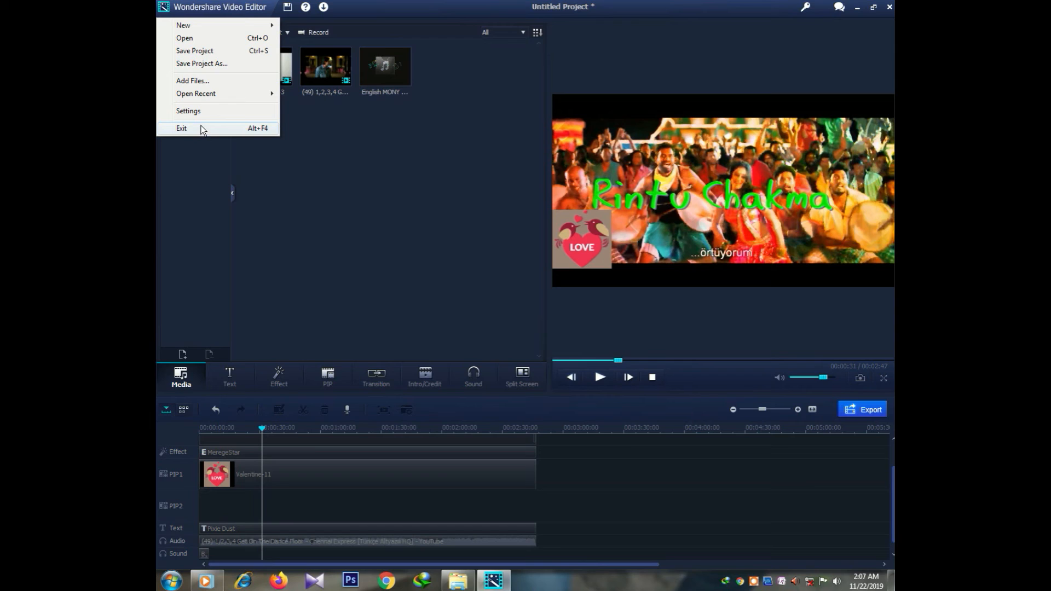
{"action": "mouse_move", "coordinate": [271, 25]}
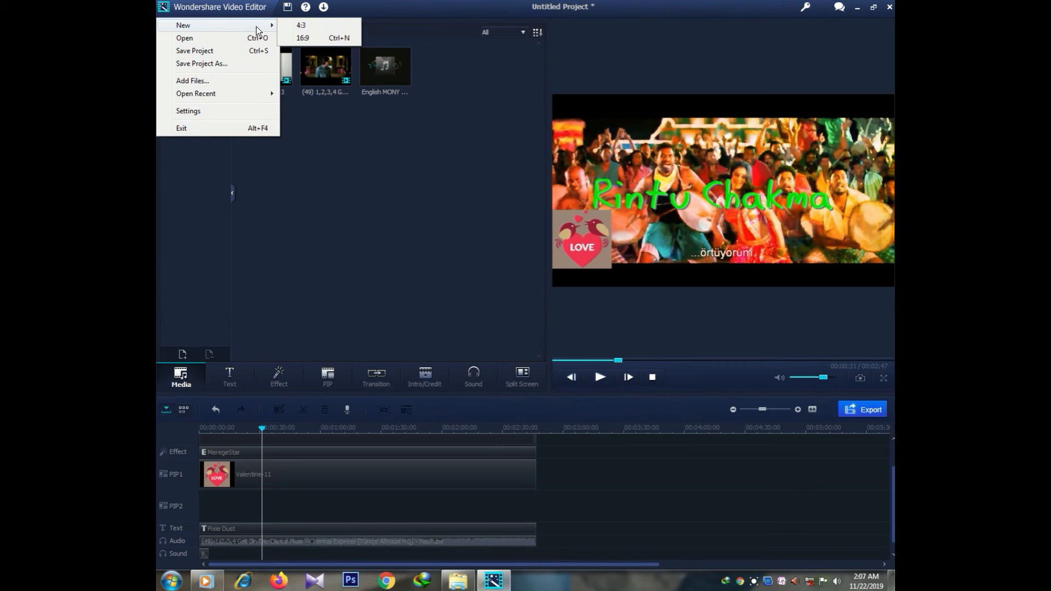
{"action": "left_click", "coordinate": [420, 235]}
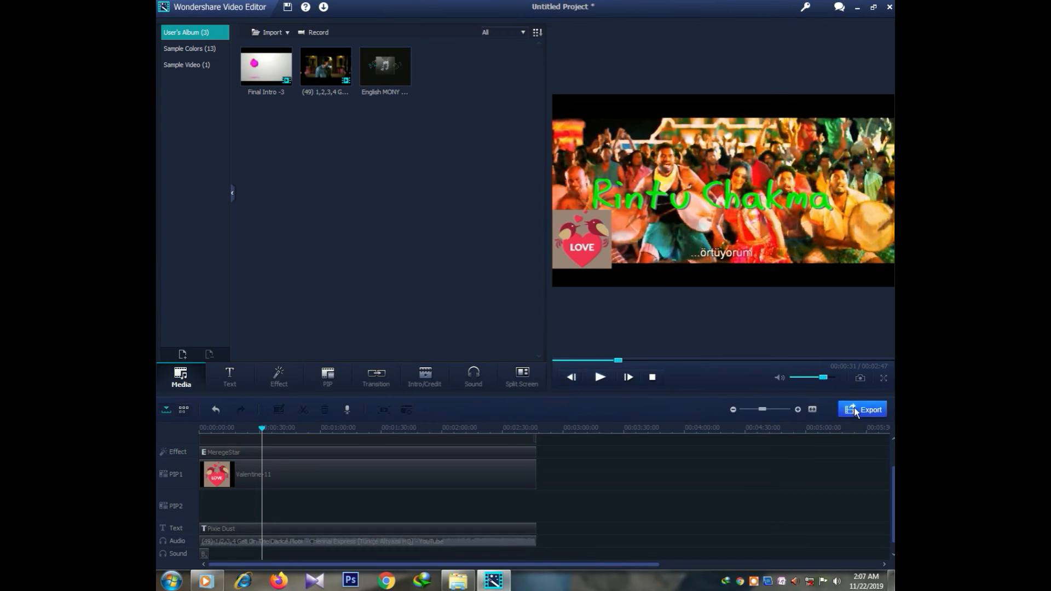
{"action": "left_click", "coordinate": [883, 378]}
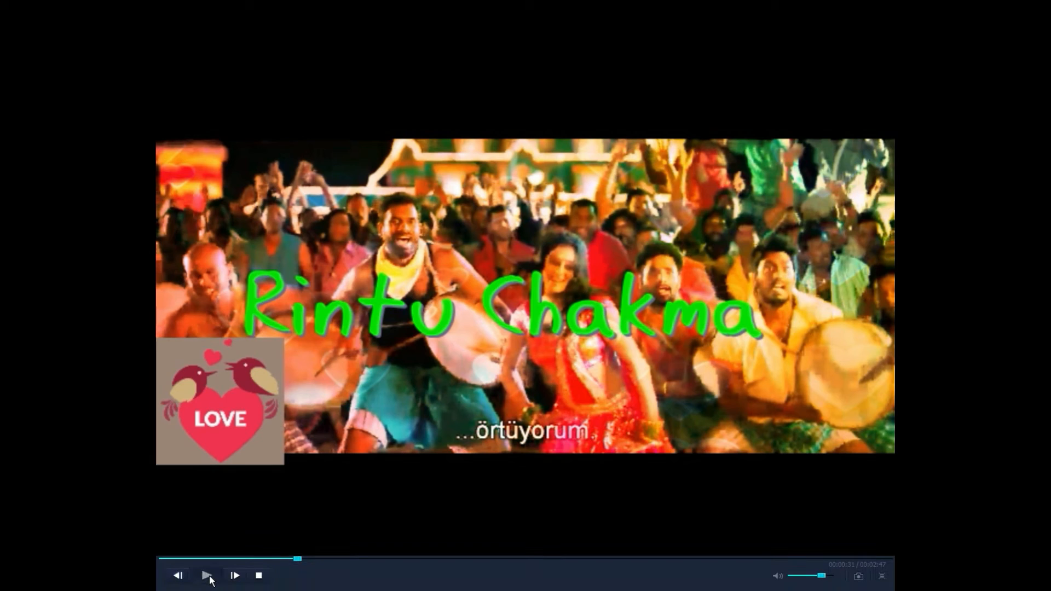
{"action": "left_click", "coordinate": [209, 578]}
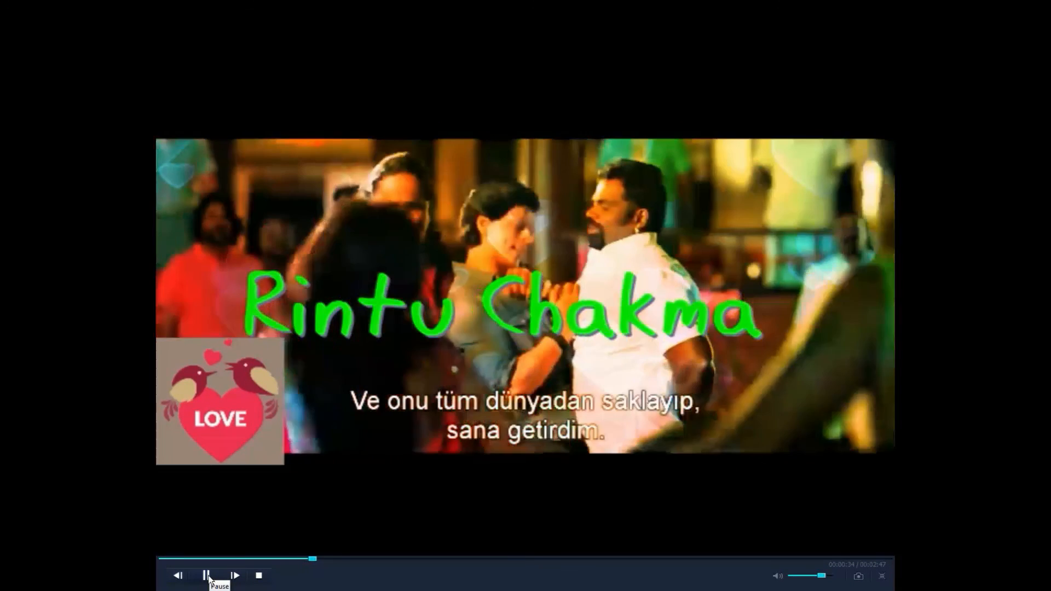
{"action": "left_click", "coordinate": [208, 578]}
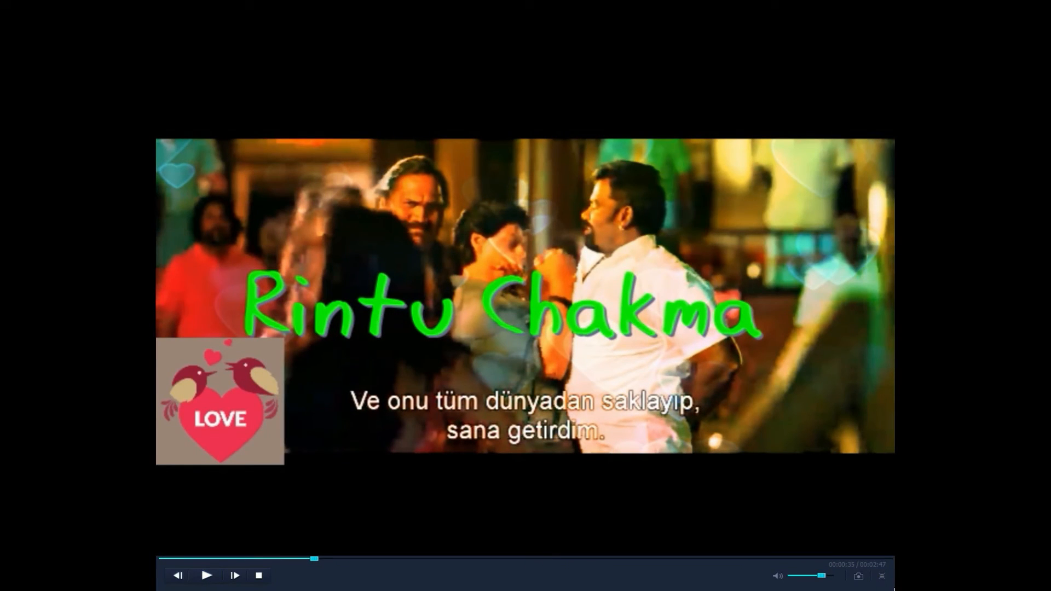
{"action": "left_click", "coordinate": [882, 577]}
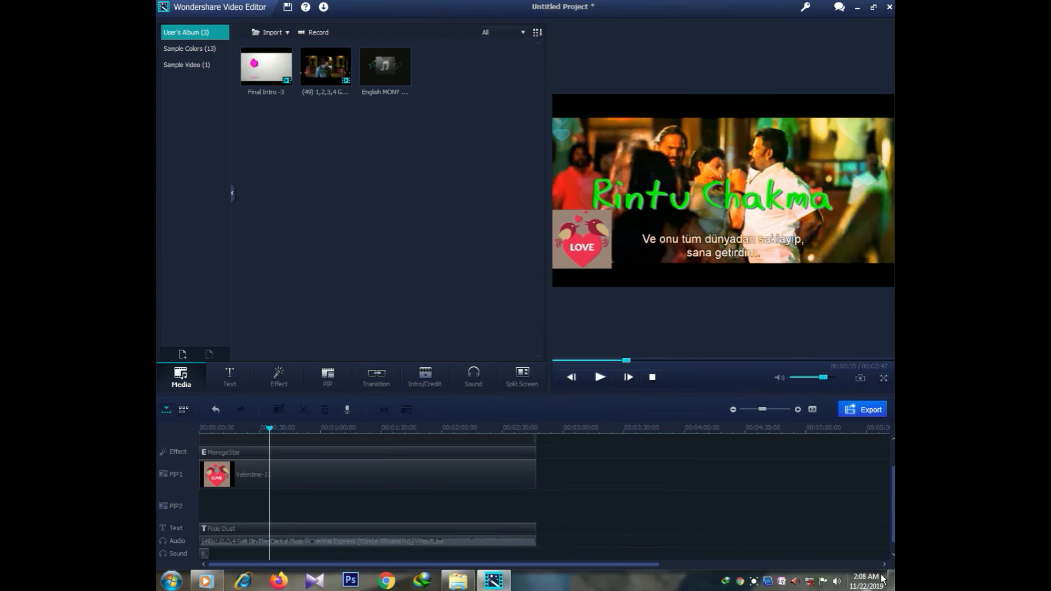
Step: Open the export settings and choose Galaxy Note as the target device
{"action": "left_click", "coordinate": [862, 409]}
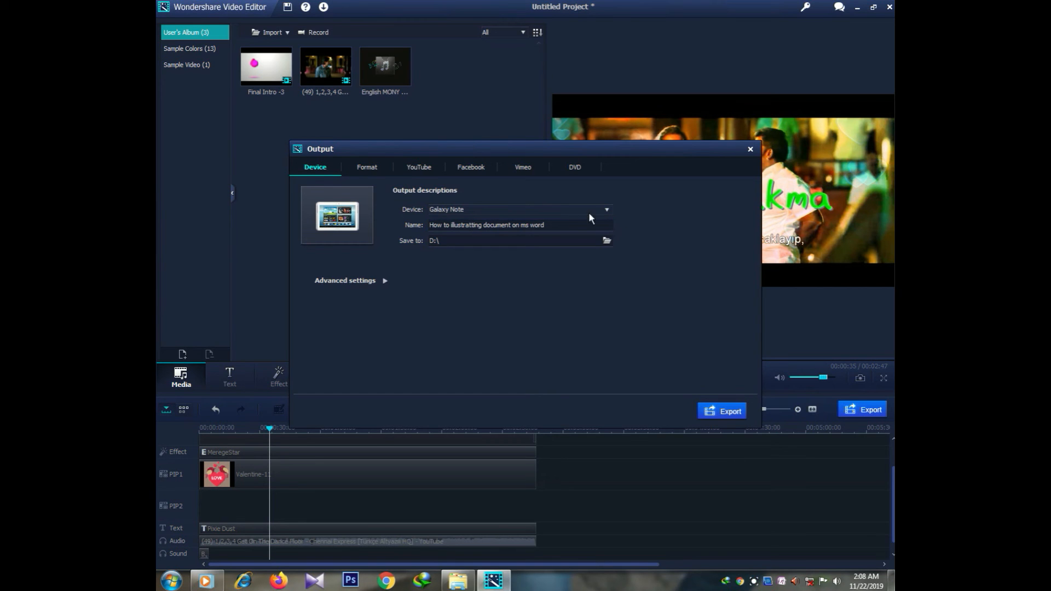
{"action": "left_click", "coordinate": [603, 211]}
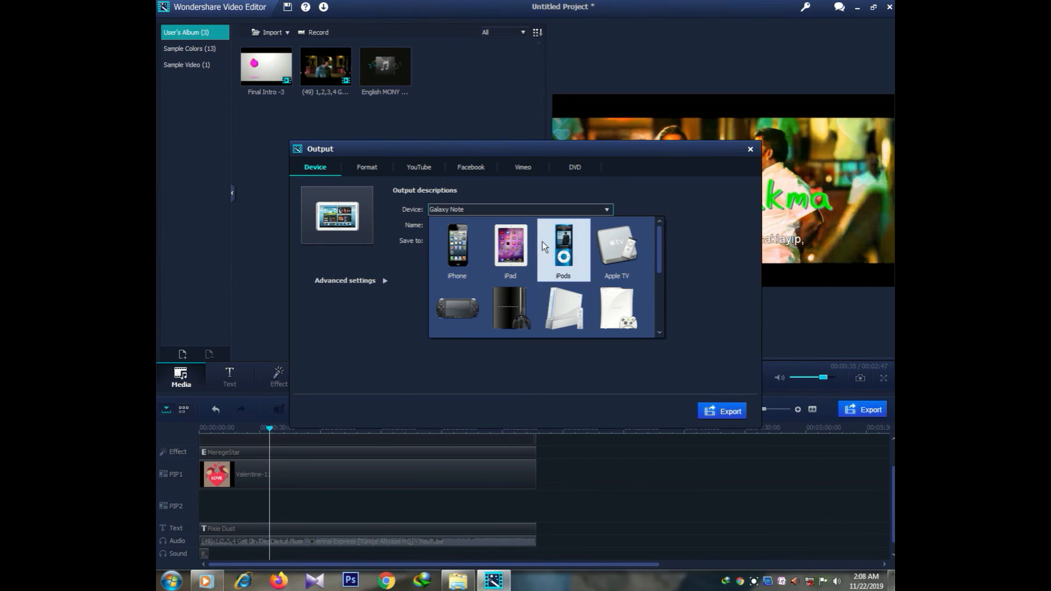
{"action": "scroll", "coordinate": [600, 255], "scroll_direction": "down", "scroll_amount": 3}
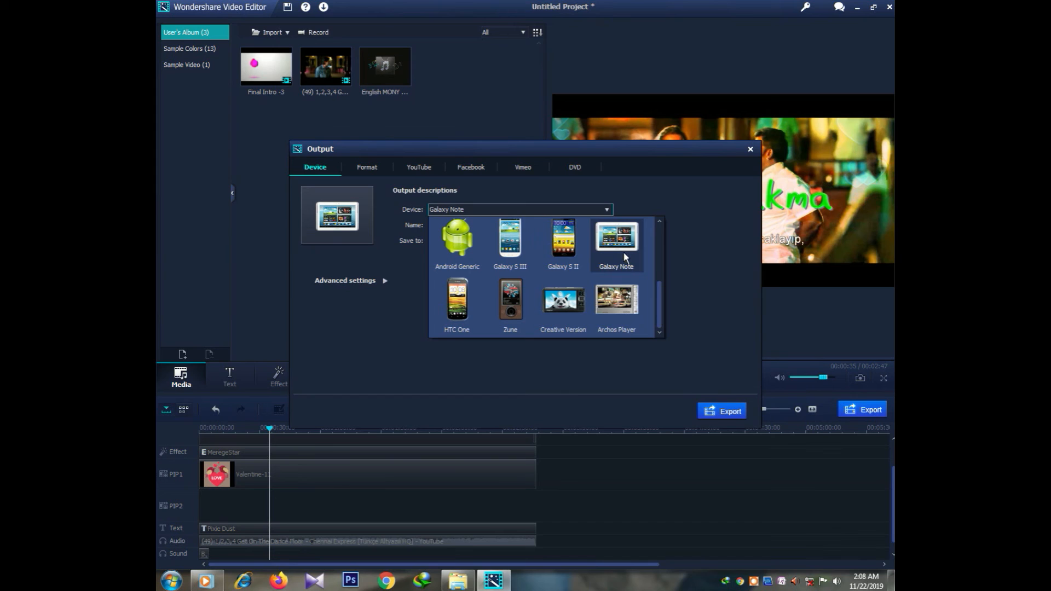
{"action": "left_click", "coordinate": [623, 251]}
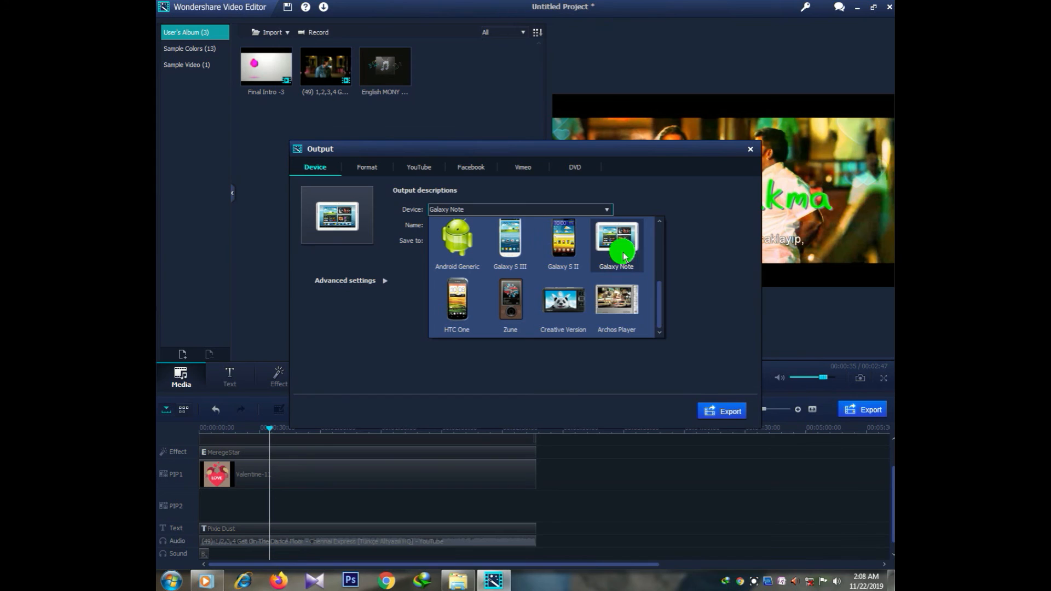
{"action": "left_click", "coordinate": [592, 207]}
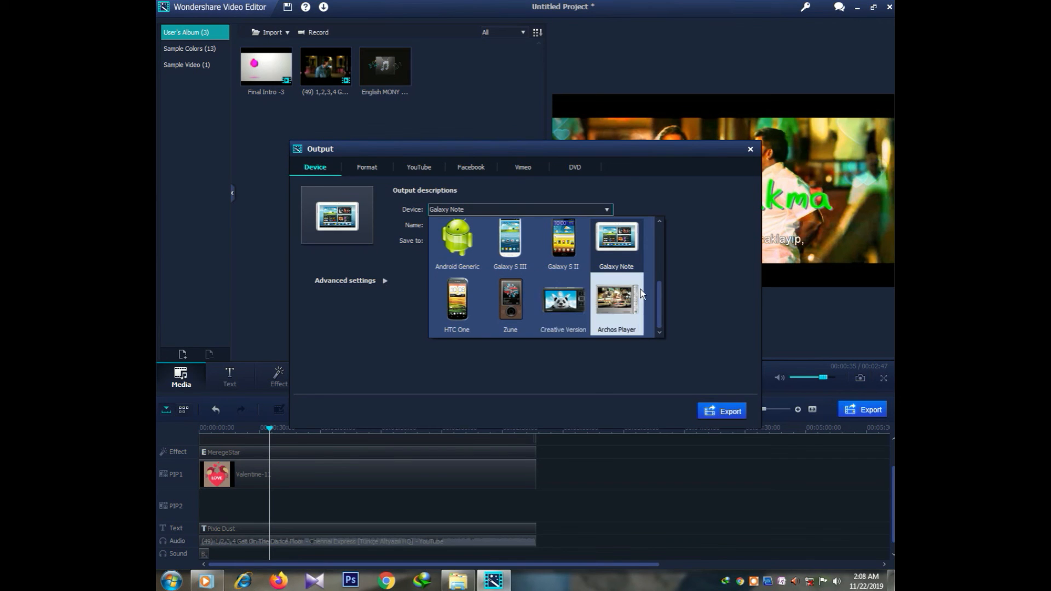
{"action": "scroll", "coordinate": [640, 289], "scroll_direction": "up", "scroll_amount": 5}
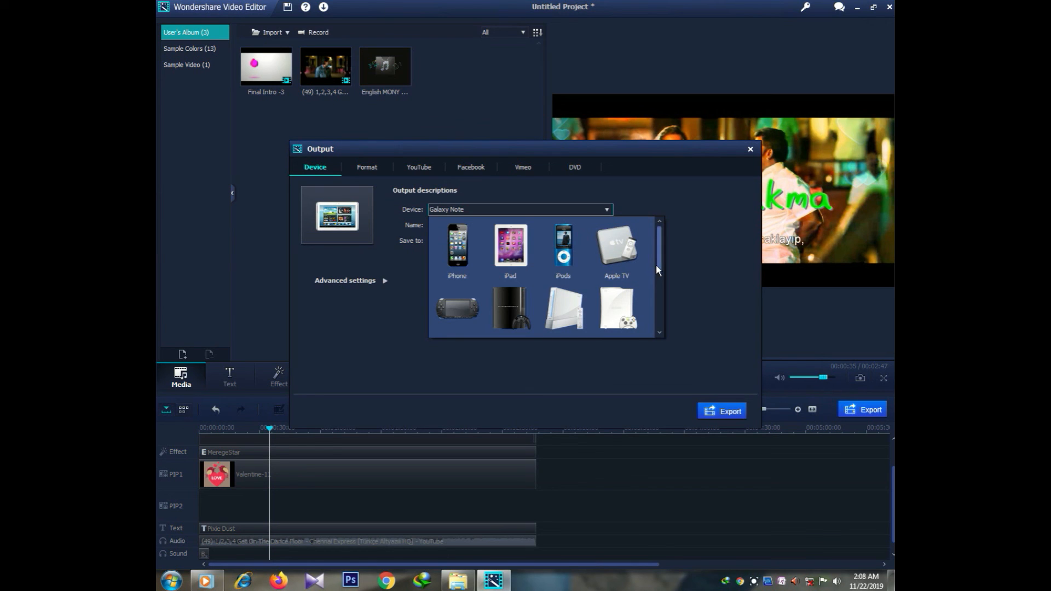
{"action": "left_click_drag", "start_coordinate": [657, 265], "coordinate": [663, 300]}
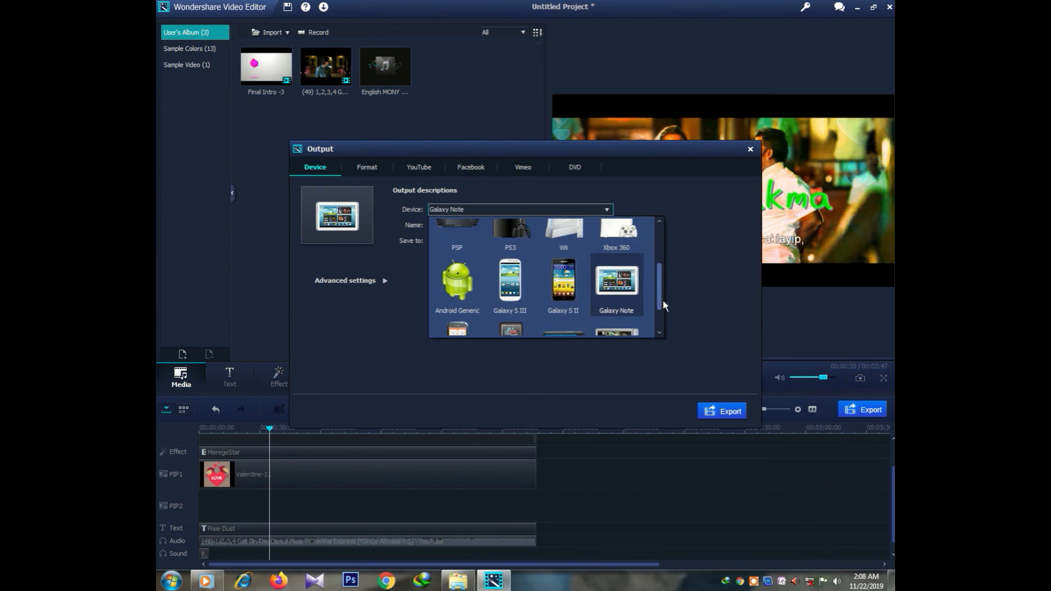
{"action": "left_click", "coordinate": [612, 271]}
{"action": "left_click", "coordinate": [444, 227]}
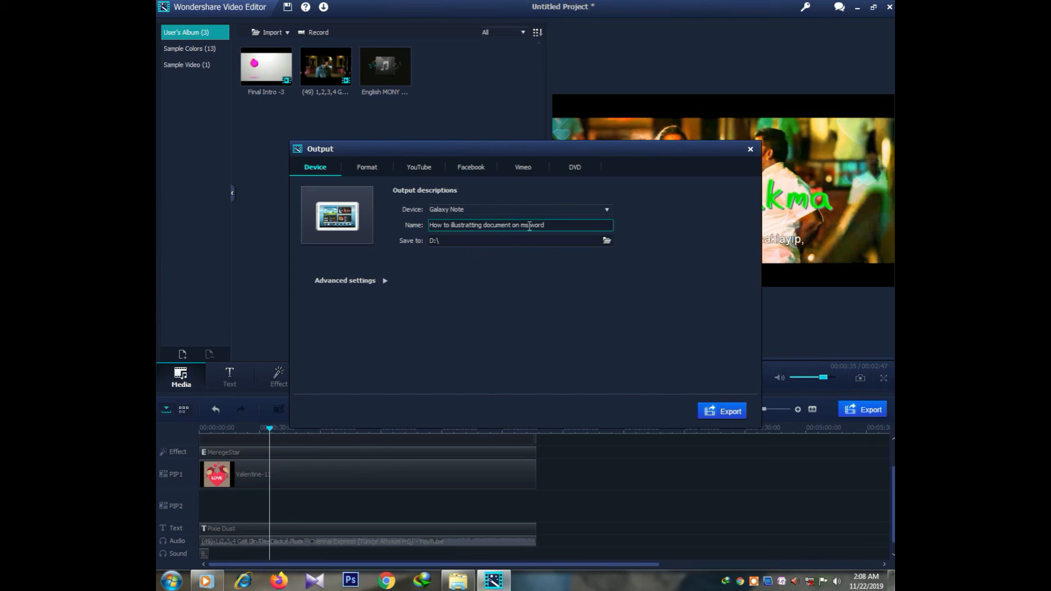
Step: Replace the output file name with the person's name and set Local Disk (D:) as the save folder
{"action": "left_click_drag", "start_coordinate": [563, 226], "coordinate": [428, 228]}
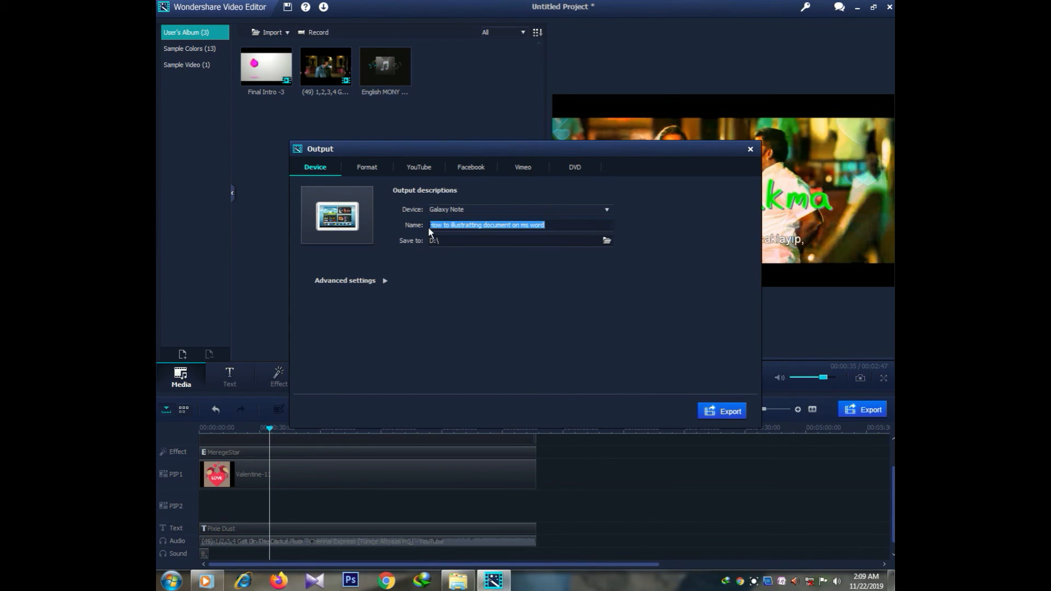
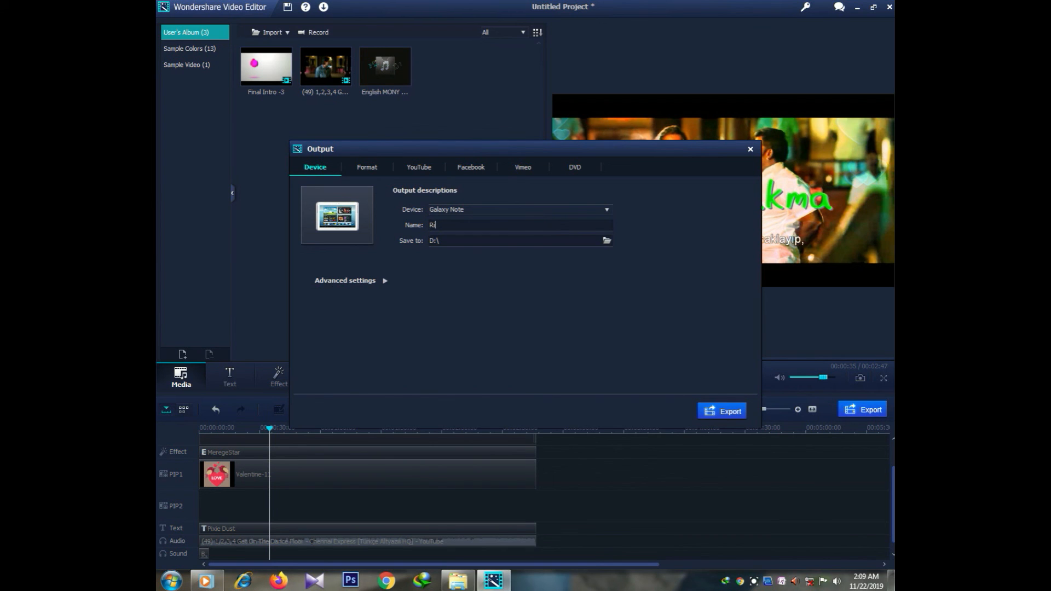
{"action": "left_click", "coordinate": [606, 241]}
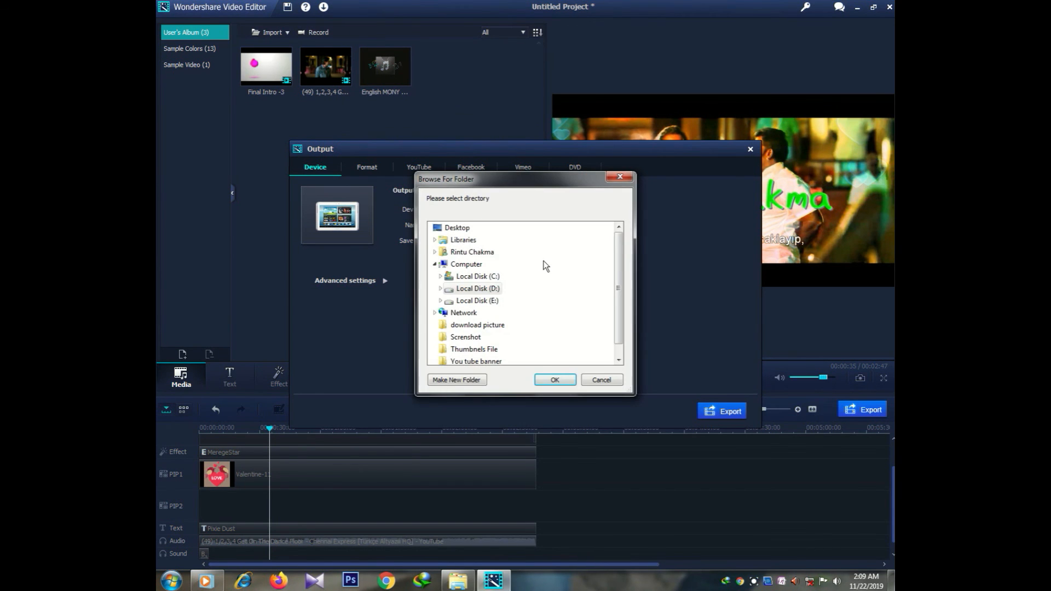
{"action": "double_click", "coordinate": [465, 291]}
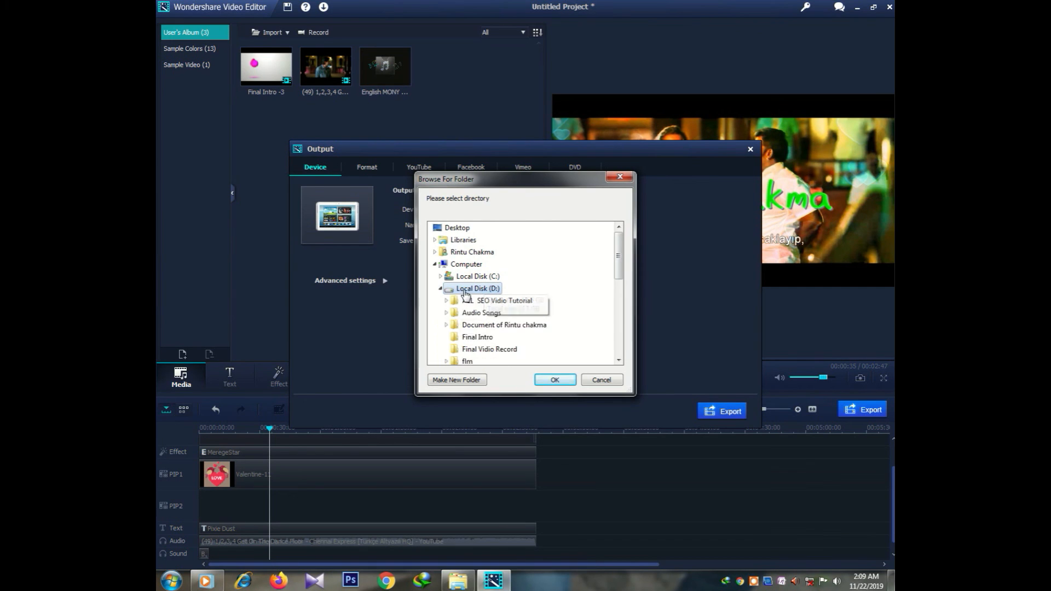
{"action": "left_click", "coordinate": [540, 376]}
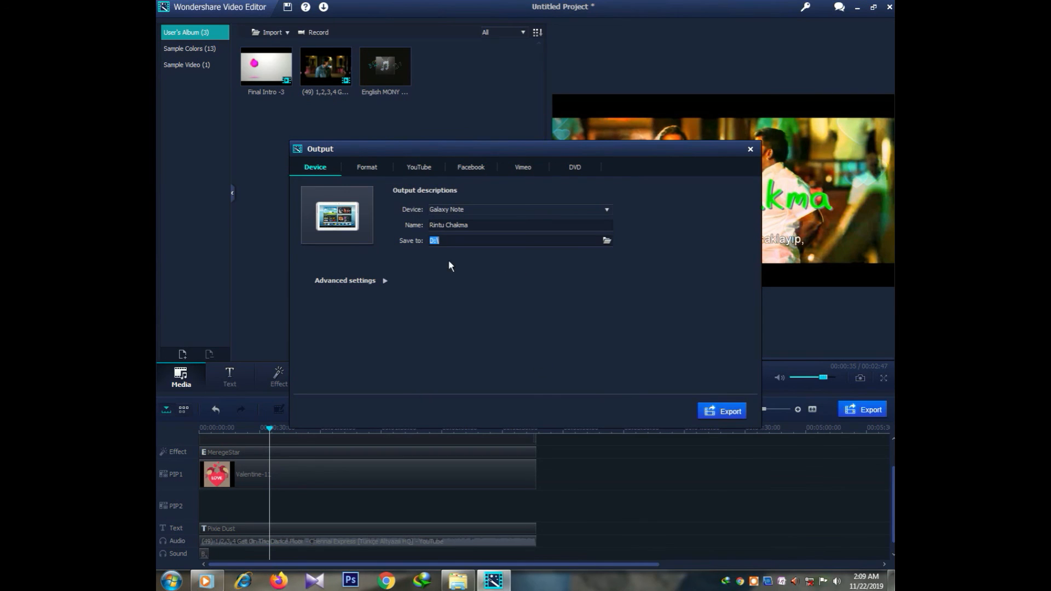
Step: Set the advanced video settings to 1920*1080, 30 fps and 1500 kbps bit rate
{"action": "left_click", "coordinate": [383, 281]}
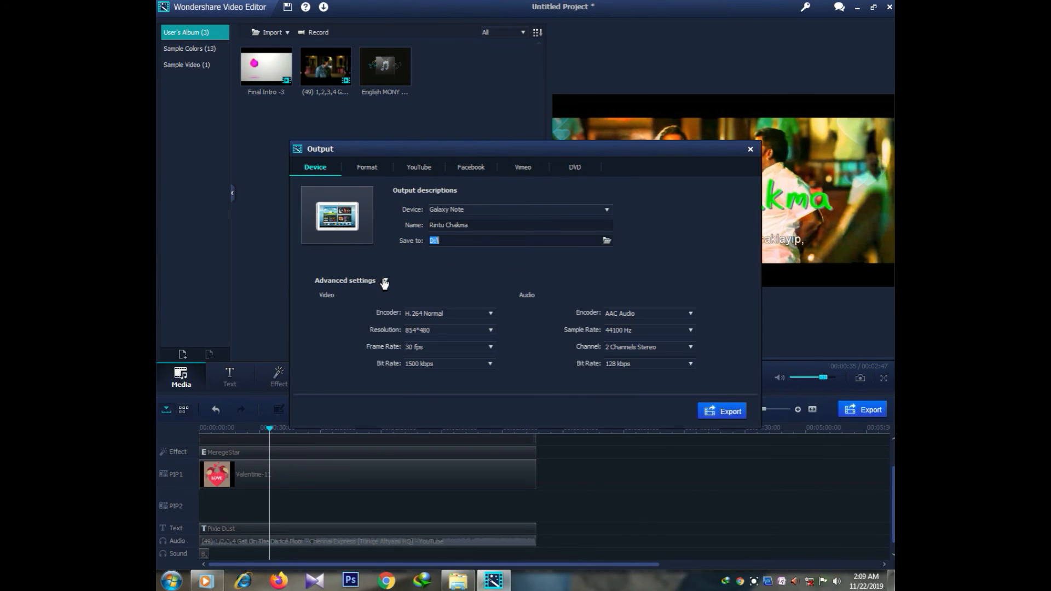
{"action": "left_click", "coordinate": [484, 331]}
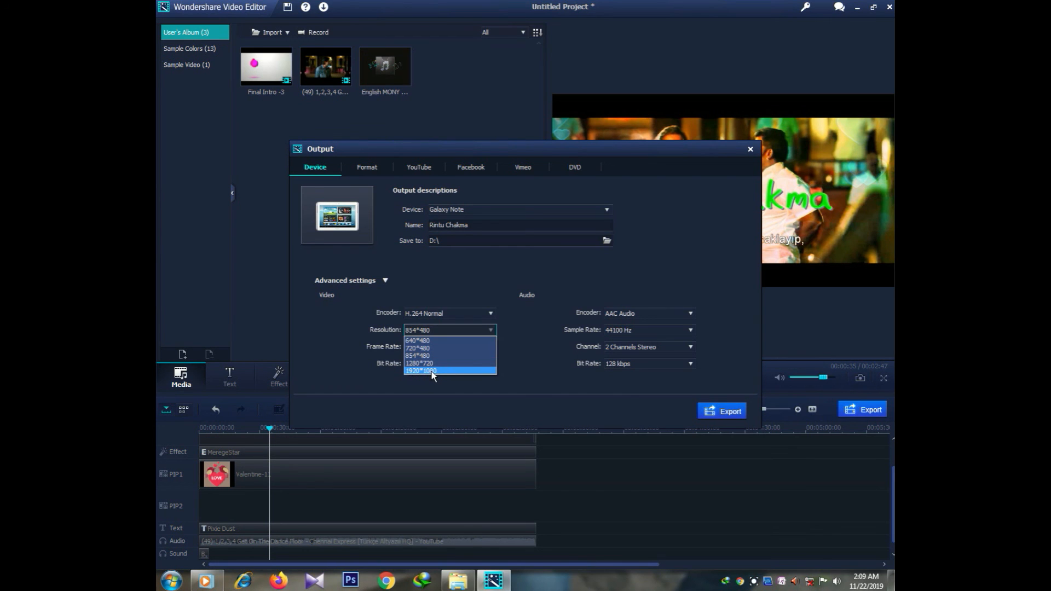
{"action": "left_click", "coordinate": [432, 372]}
{"action": "left_click", "coordinate": [476, 348]}
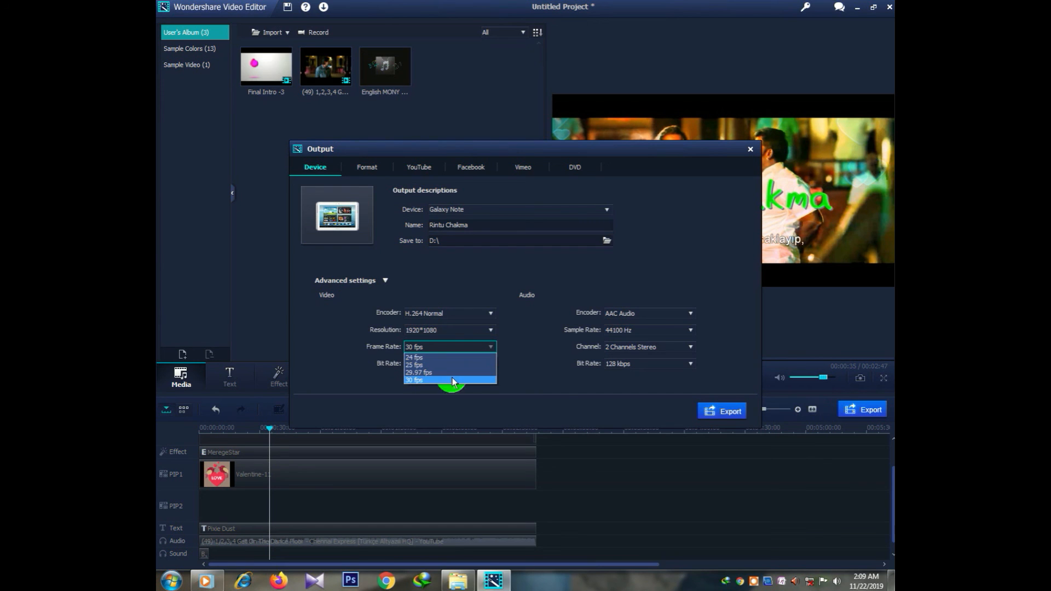
{"action": "left_click", "coordinate": [452, 381]}
{"action": "left_click", "coordinate": [482, 364]}
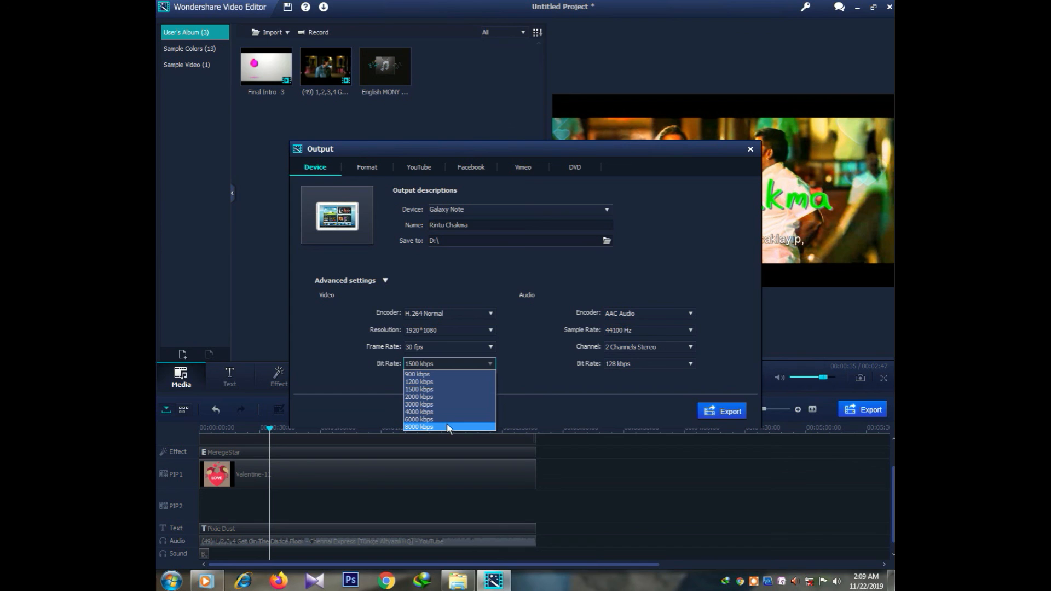
{"action": "left_click", "coordinate": [447, 426]}
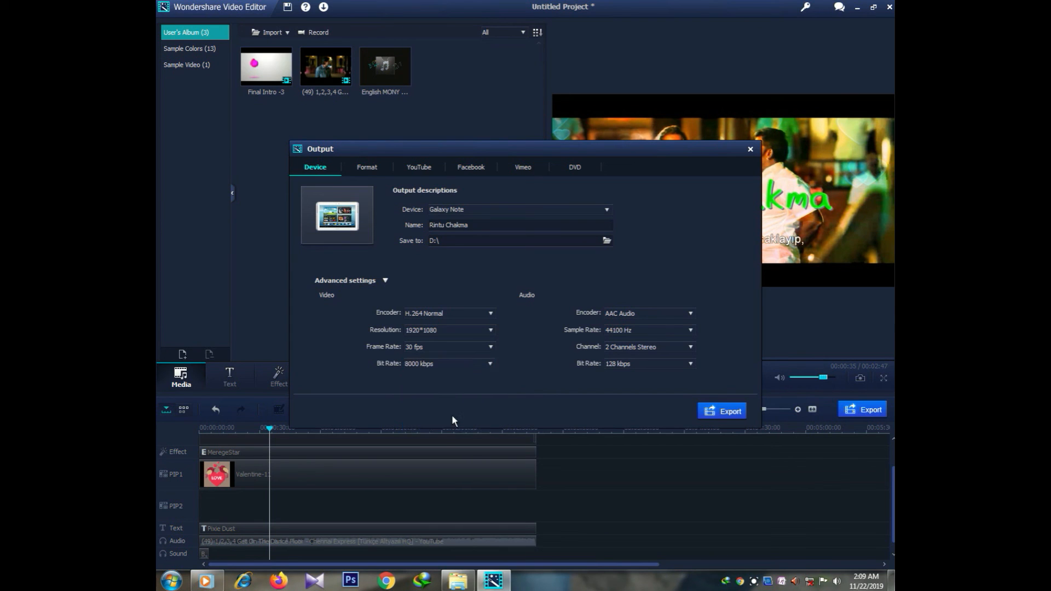
{"action": "left_click", "coordinate": [478, 364]}
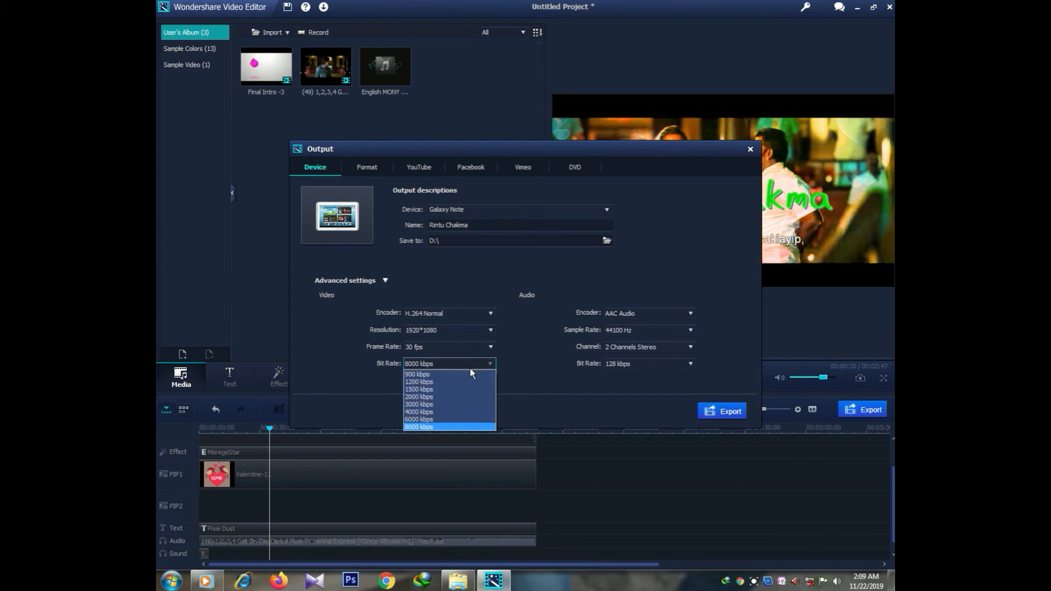
{"action": "left_click", "coordinate": [443, 390]}
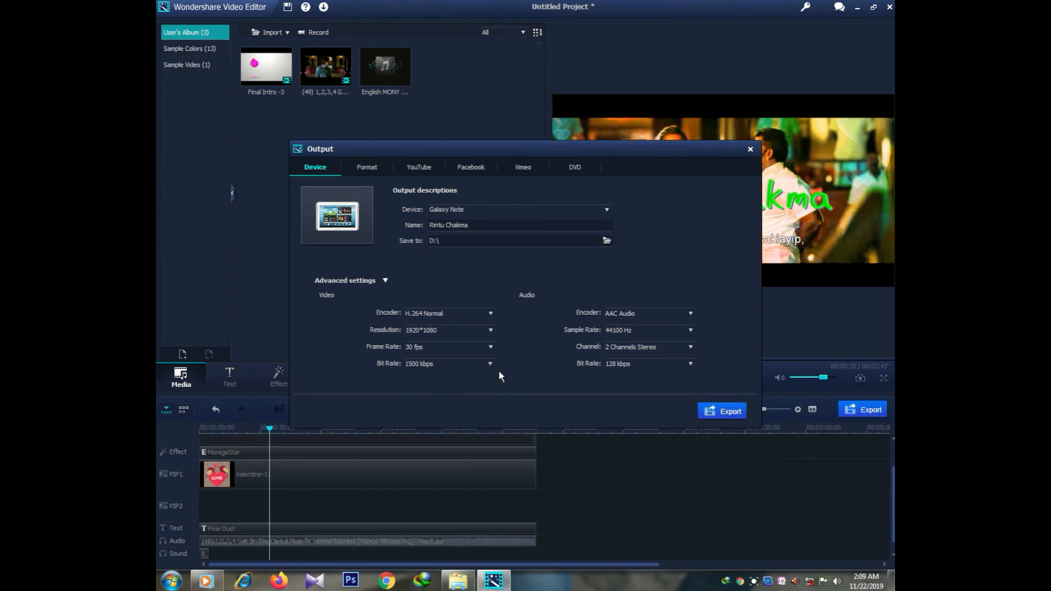
Step: Keep AAC stereo audio at 44100 Hz and set the audio bit rate to 192 kbps
{"action": "left_click", "coordinate": [665, 314]}
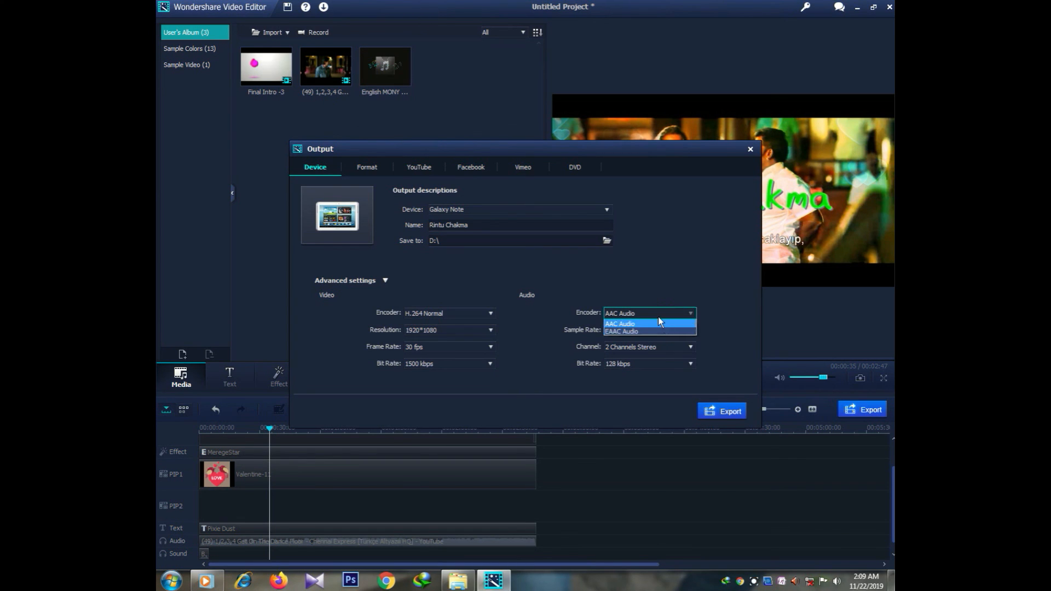
{"action": "left_click", "coordinate": [659, 316]}
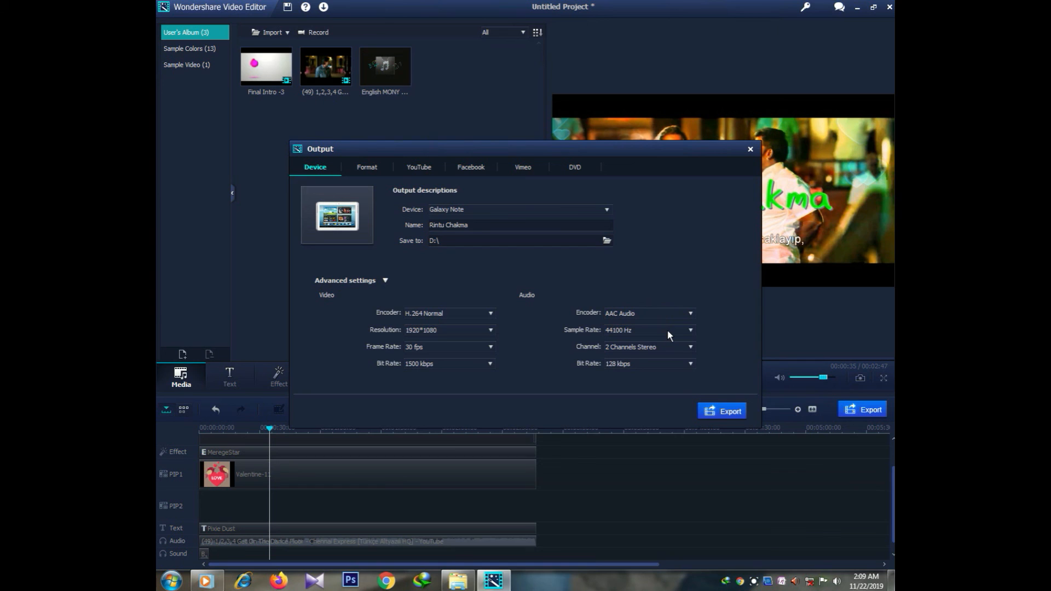
{"action": "left_click", "coordinate": [668, 330]}
{"action": "left_click", "coordinate": [668, 356]}
{"action": "left_click", "coordinate": [668, 345]}
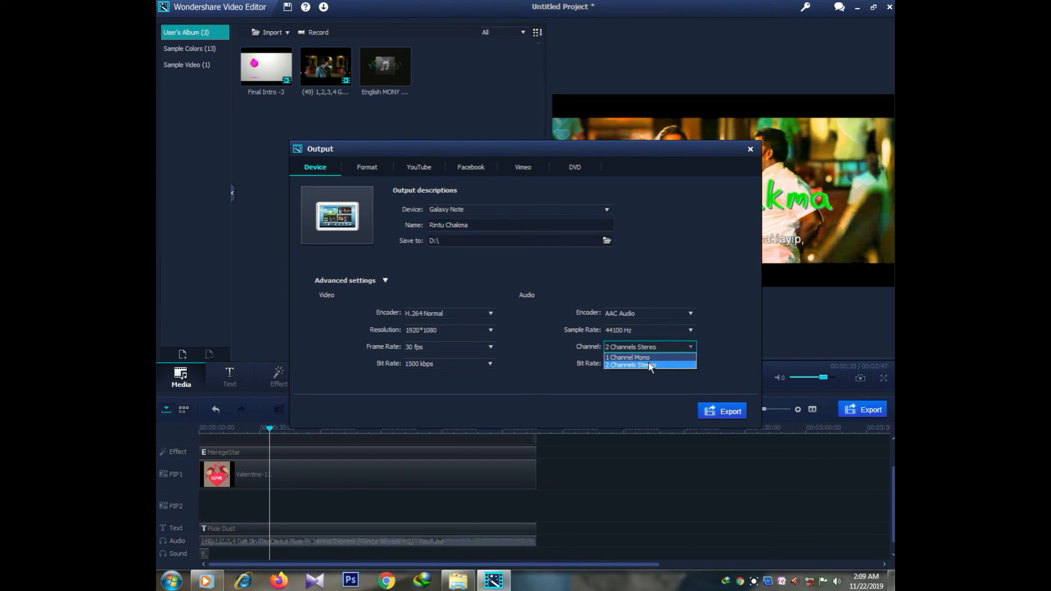
{"action": "left_click", "coordinate": [652, 365]}
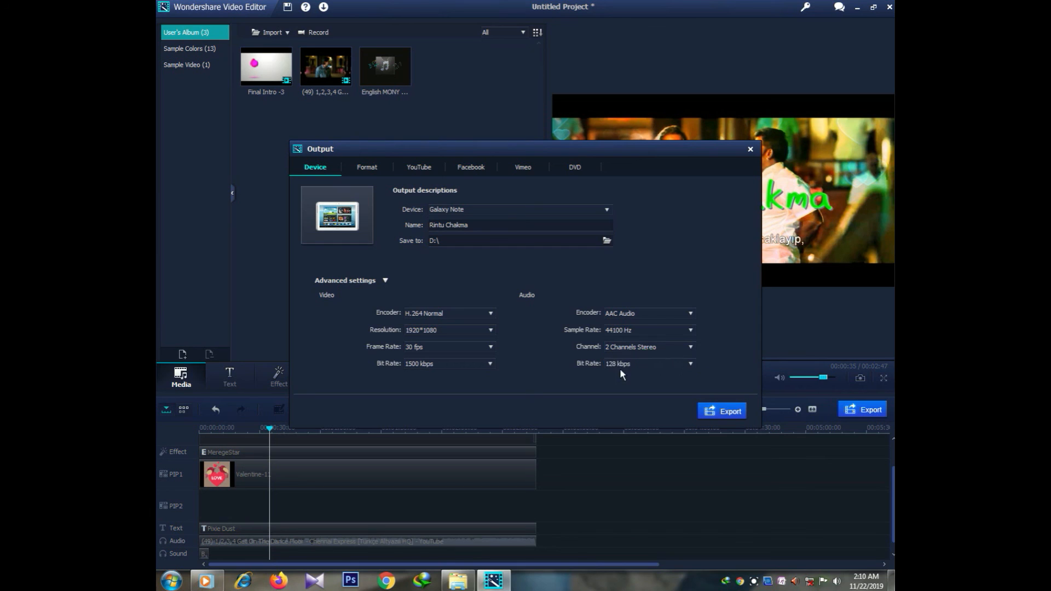
{"action": "left_click", "coordinate": [689, 365]}
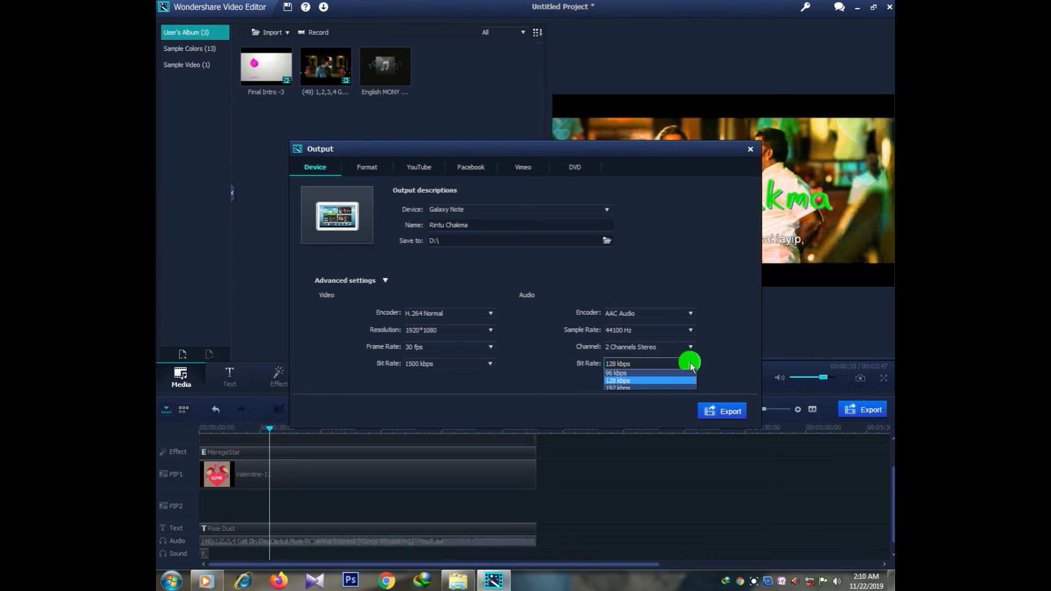
{"action": "left_click", "coordinate": [654, 390]}
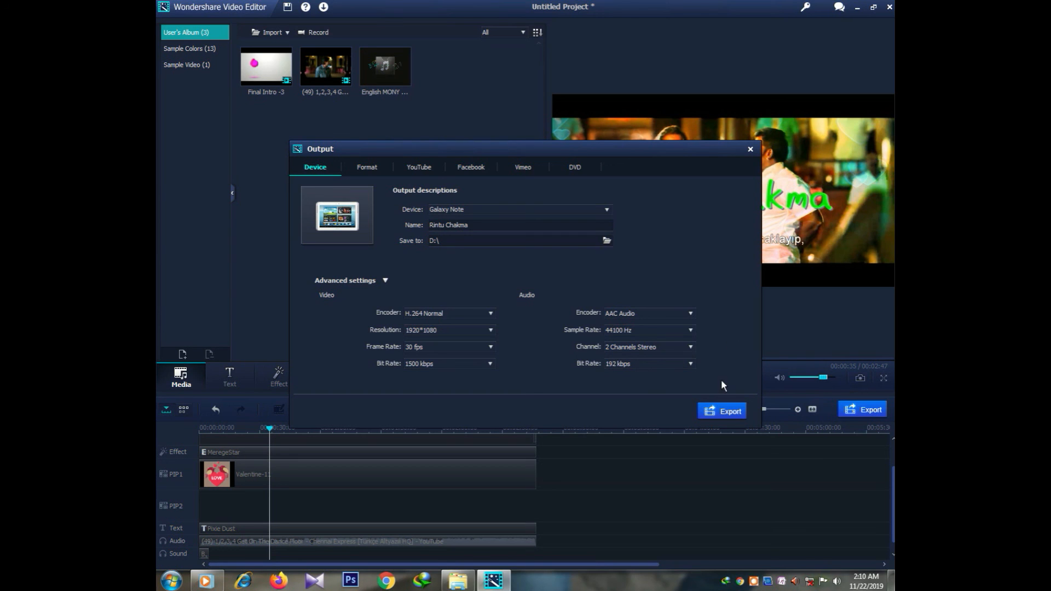
Step: Export the movie so conversion starts, then close the output settings window
{"action": "left_click", "coordinate": [725, 414]}
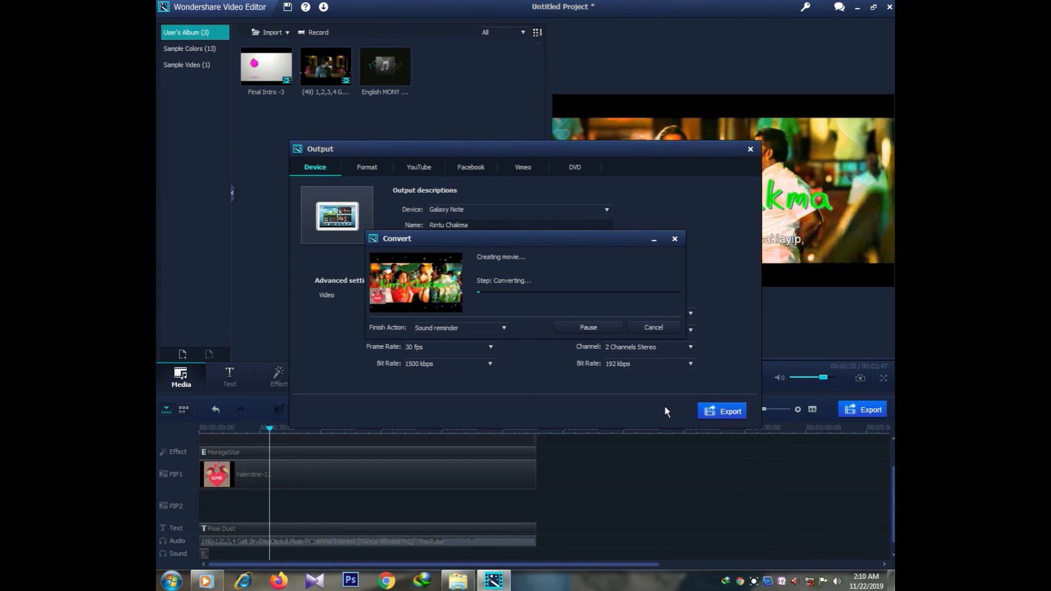
{"action": "left_click", "coordinate": [750, 149]}
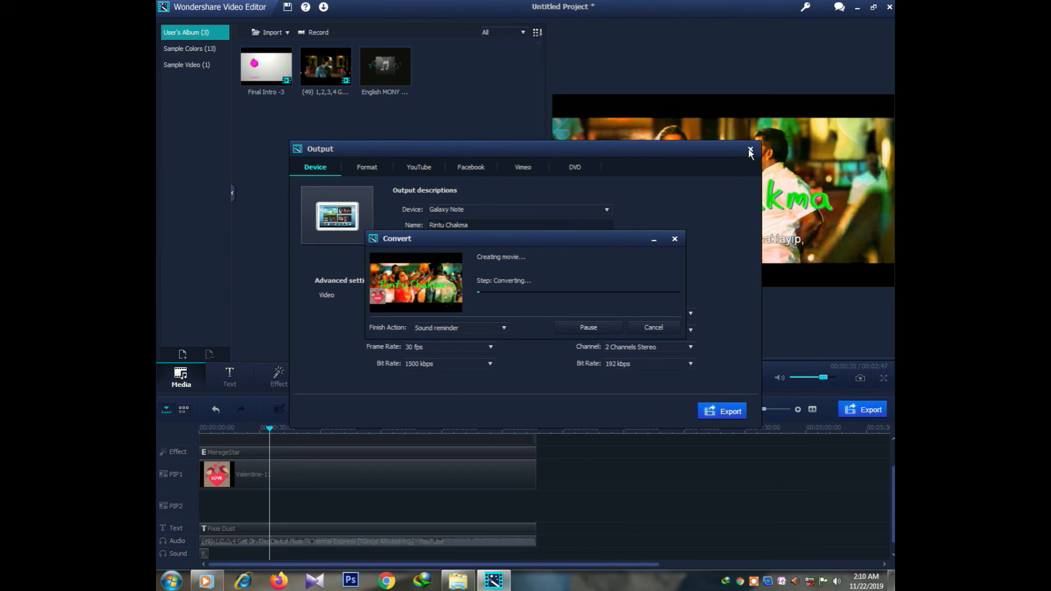